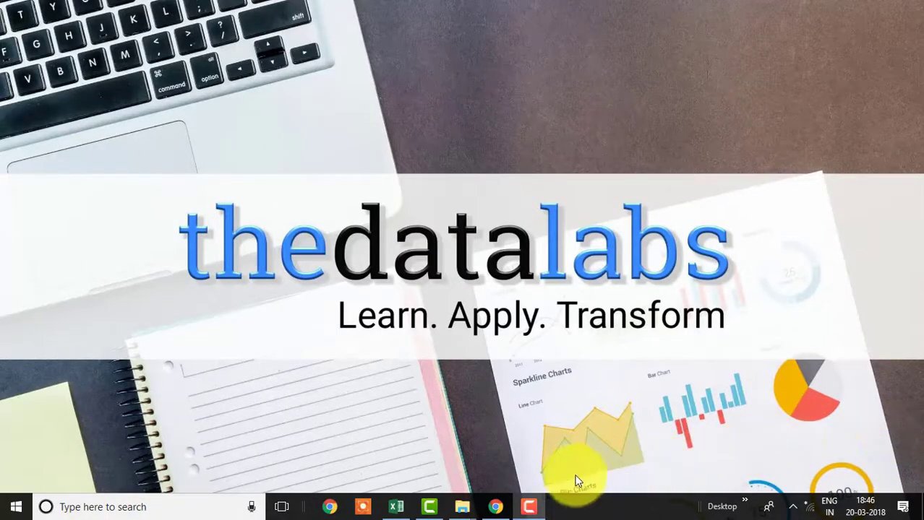
Bring the Funnel Chart_TheDataLabs workbook with its finished Sales Pipeline chart to the front
left_click(403, 508)
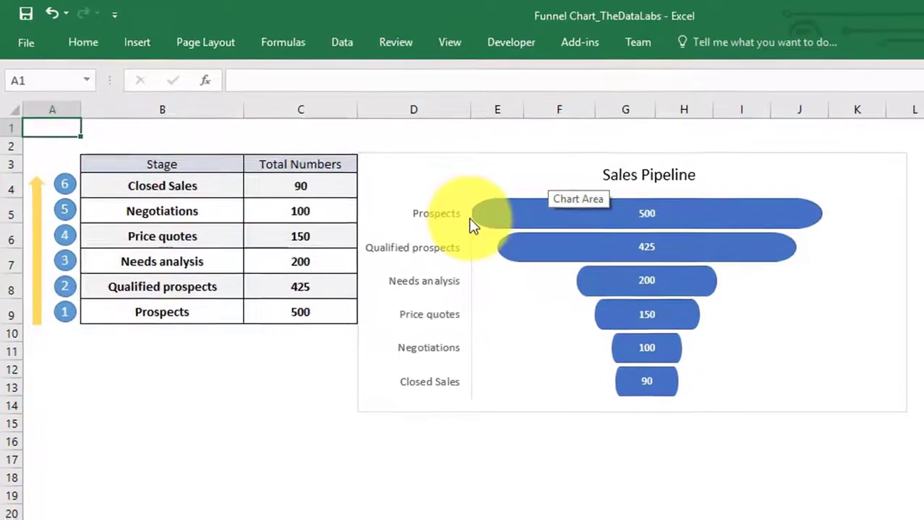
left_click_drag(177, 329, 171, 207)
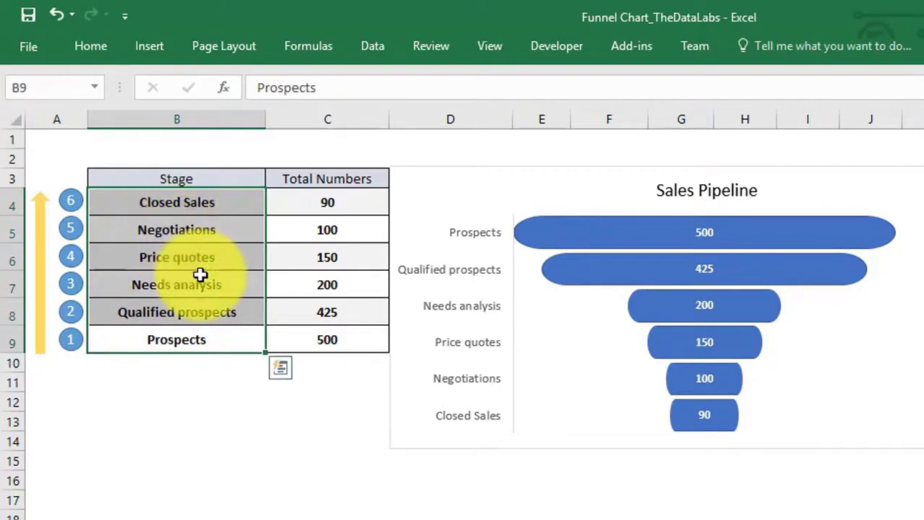
left_click(203, 338)
key("Up")
key("Up")
key("Up")
key("Up")
key("Up")
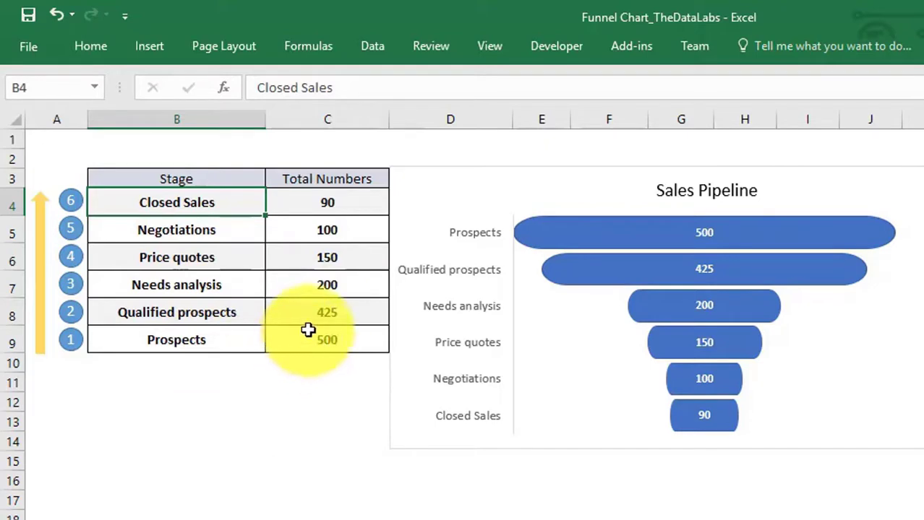
left_click_drag(310, 338, 307, 208)
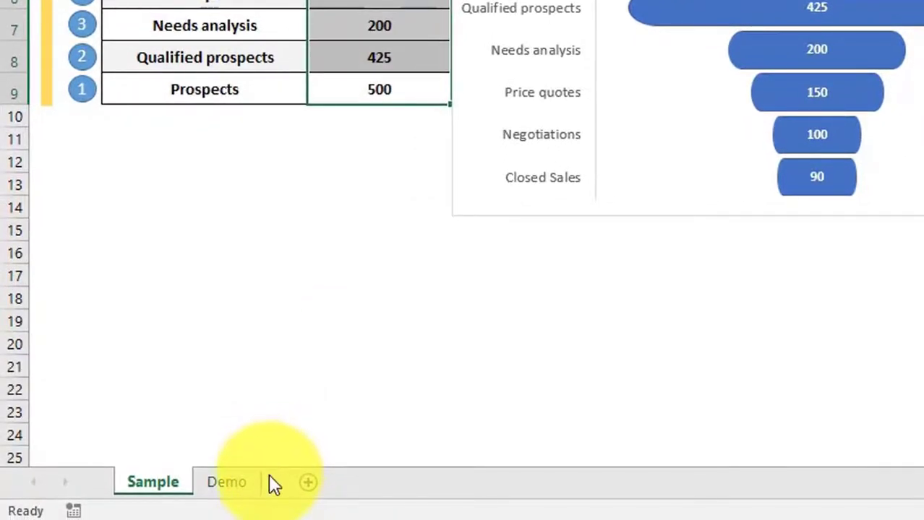
Go to the Demo sheet and select the Stage and Total Numbers table A2:B8
left_click(229, 482)
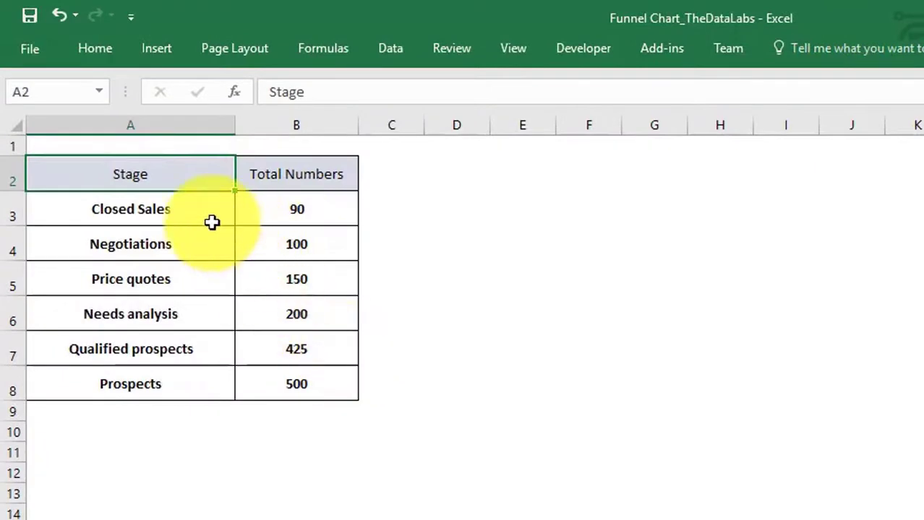
left_click_drag(208, 185, 297, 398)
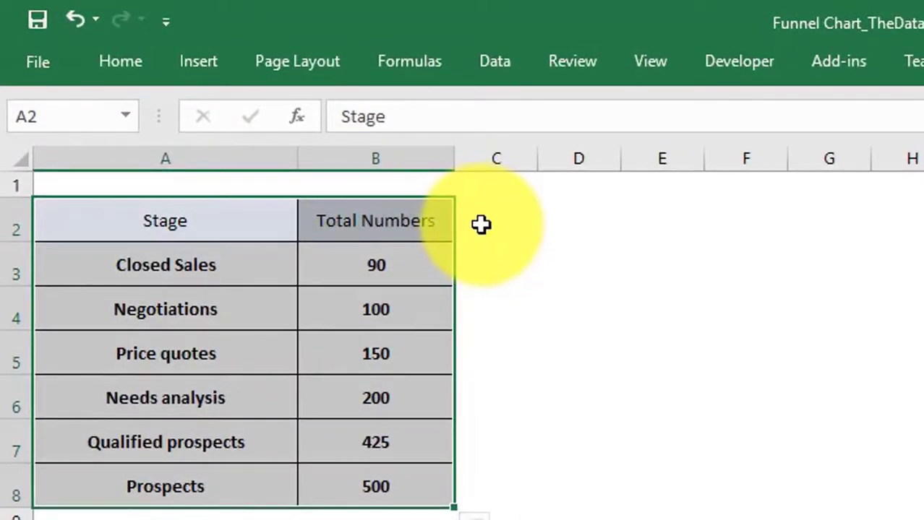
Add headings Blank in C2 and Numbers in D2, then select C2:C7
left_click(480, 224)
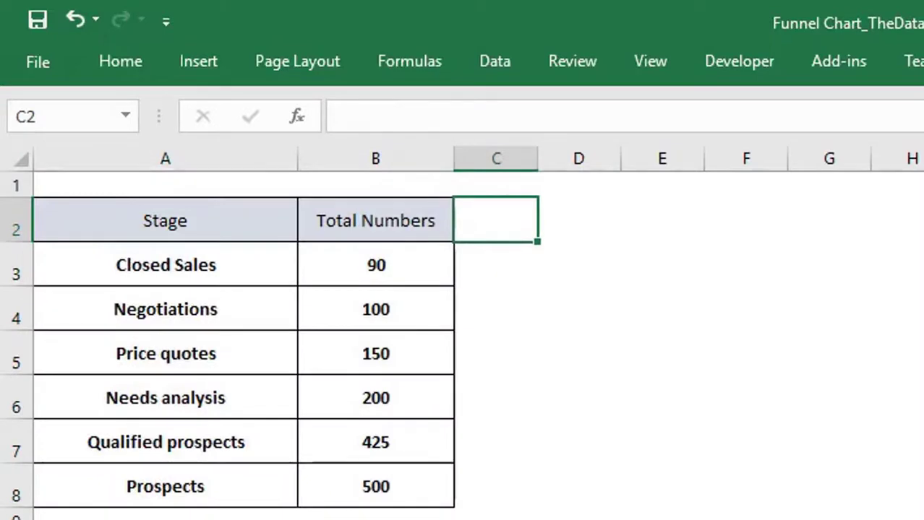
key("Tab")
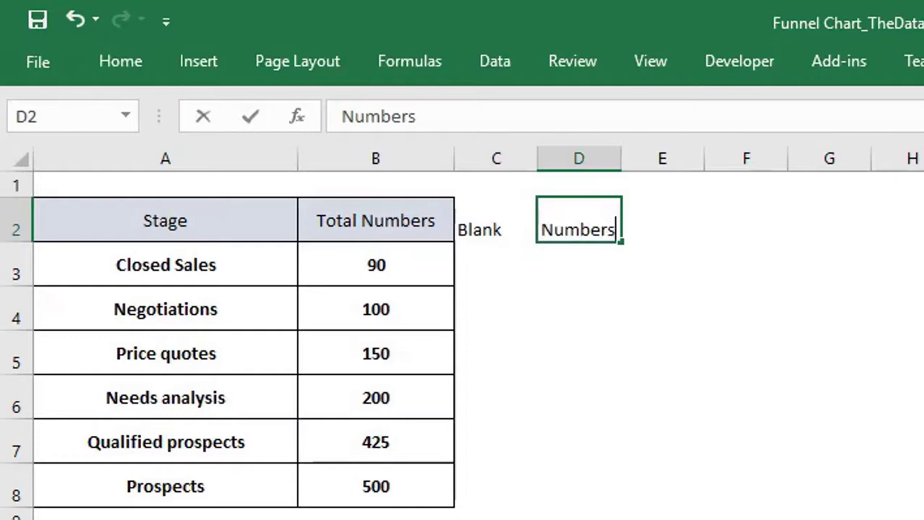
key("Return")
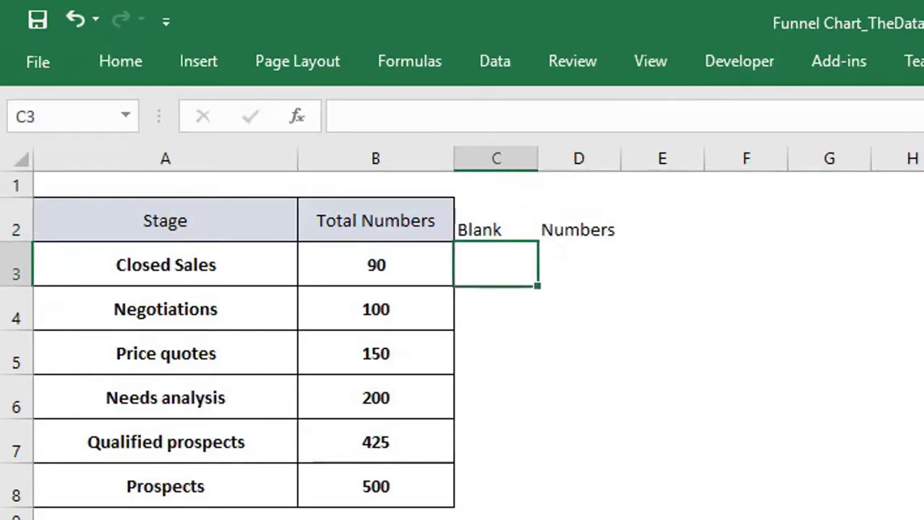
left_click_drag(470, 227, 491, 487)
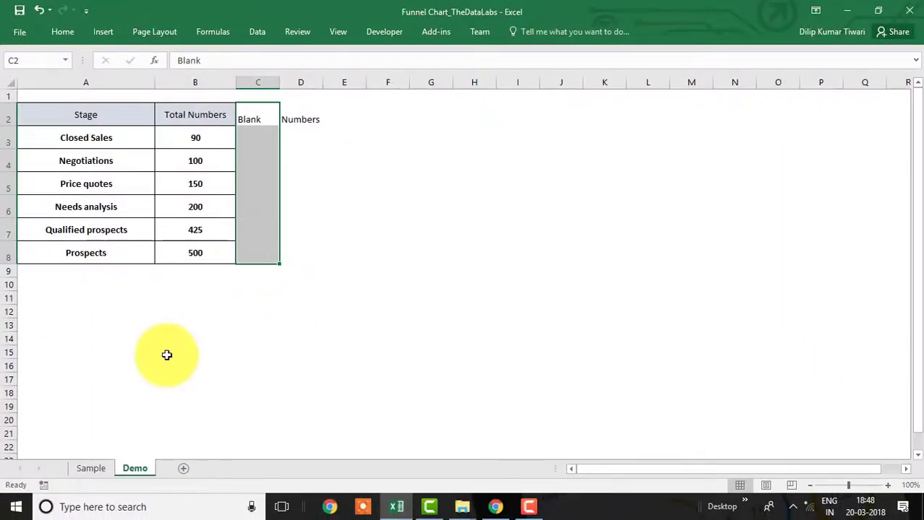
left_click(90, 469)
mouse_move(366, 174)
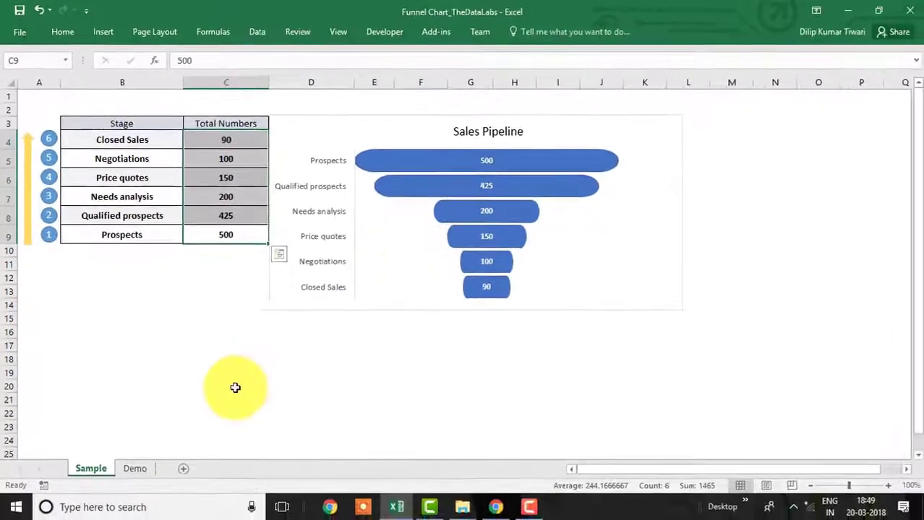
left_click(134, 469)
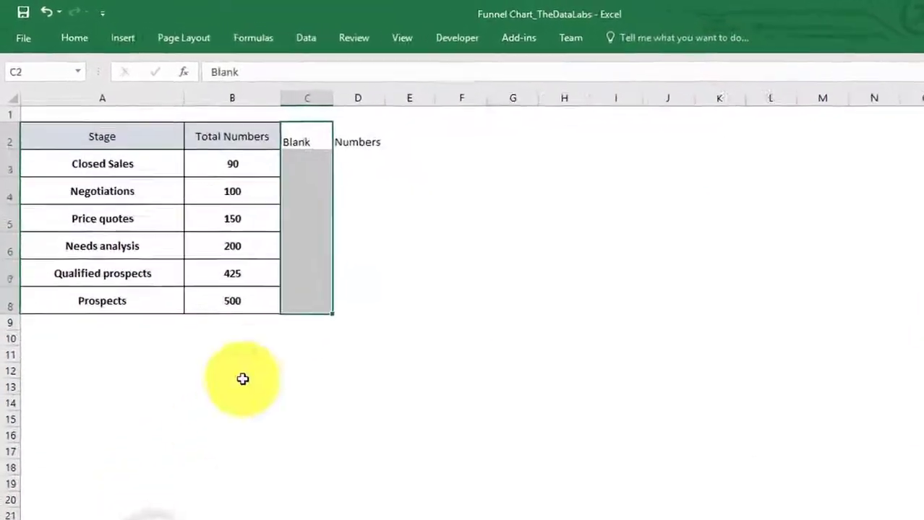
left_click(426, 242)
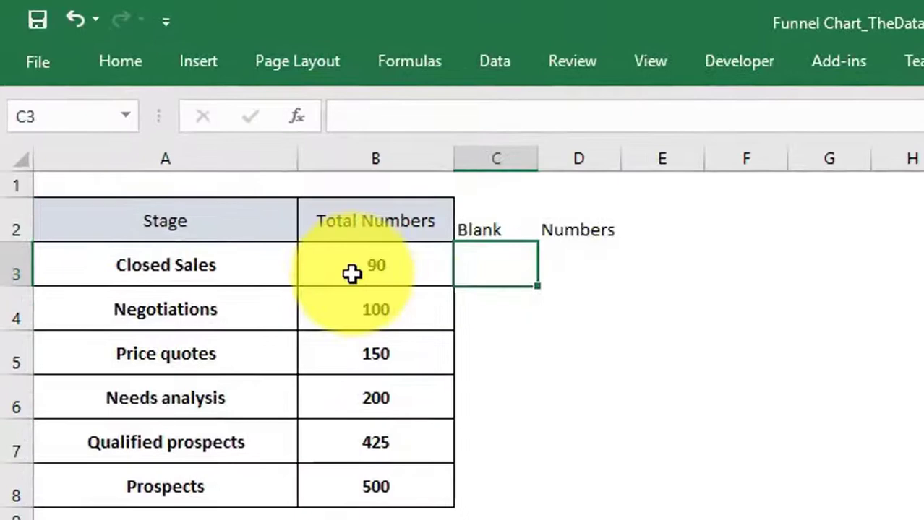
left_click_drag(328, 252, 328, 446)
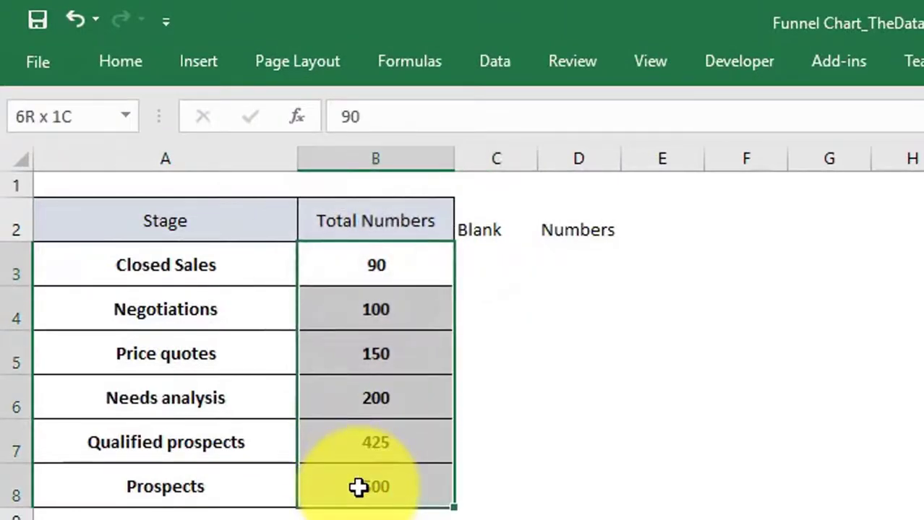
left_click_drag(359, 488, 375, 501)
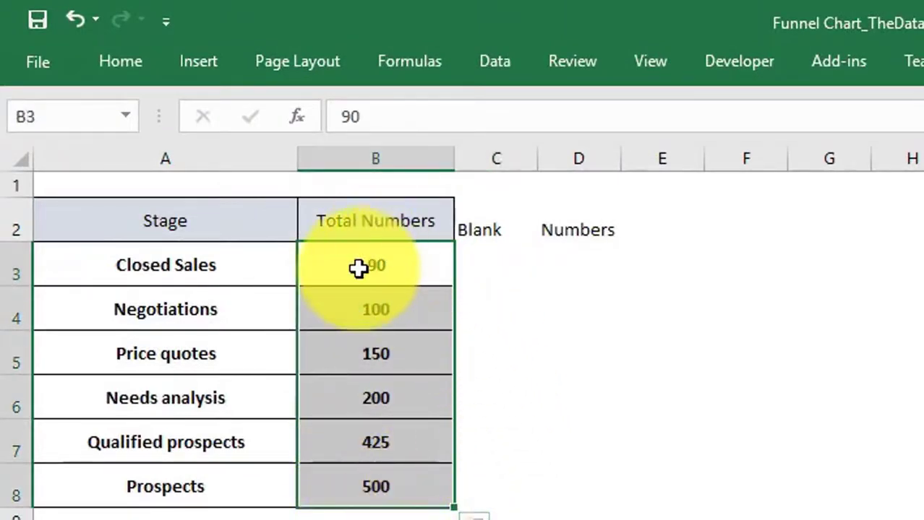
Enter =(MAX($B$3:$B$8)-B3)/2 in C3
left_click(485, 255)
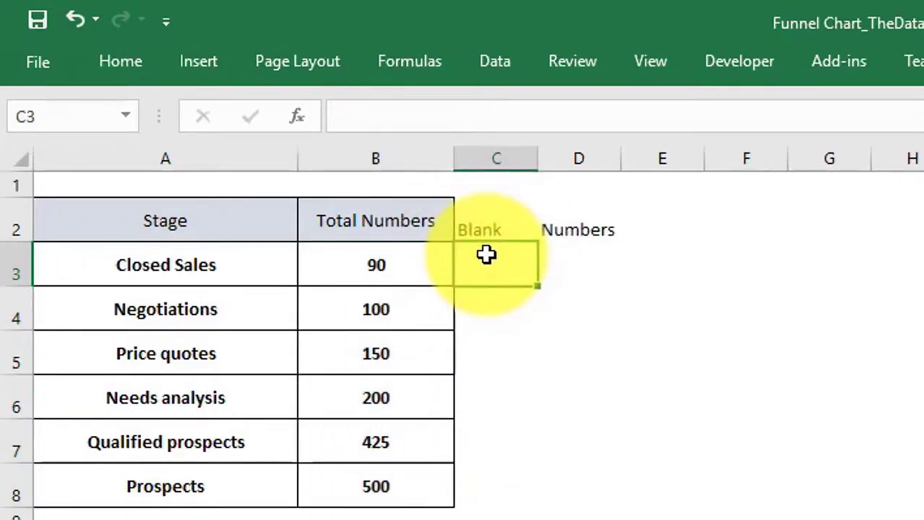
type("=(")
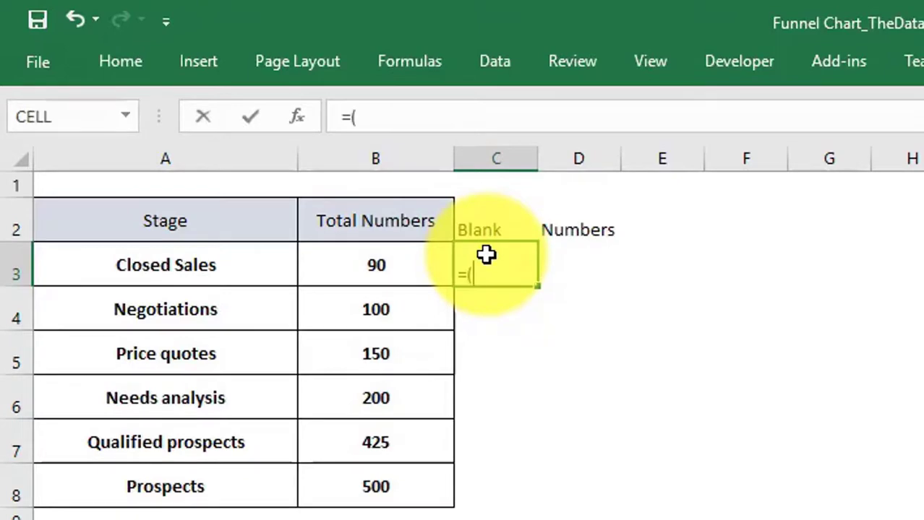
type("max")
key("Tab")
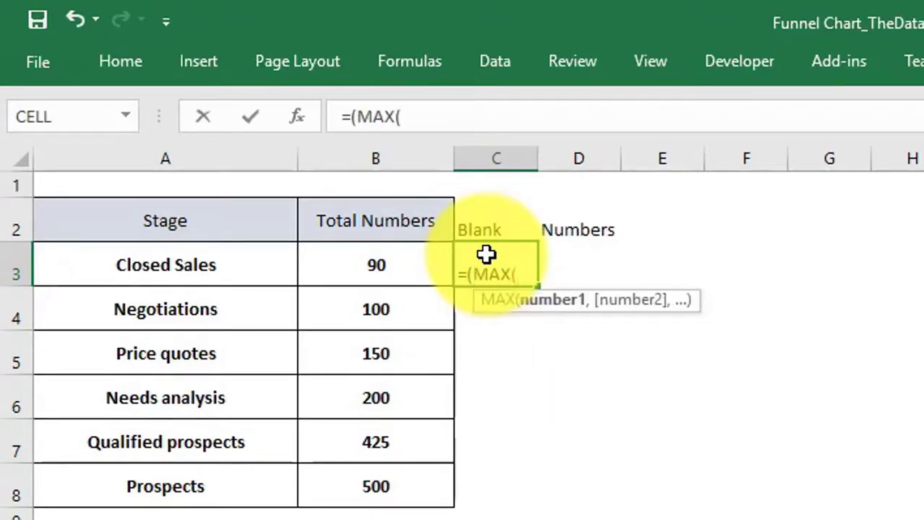
left_click_drag(418, 269, 430, 479)
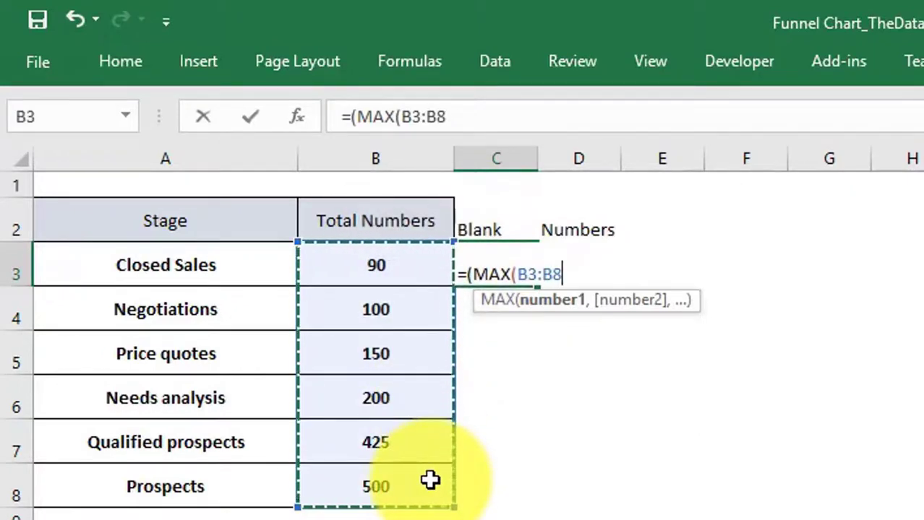
key("F4")
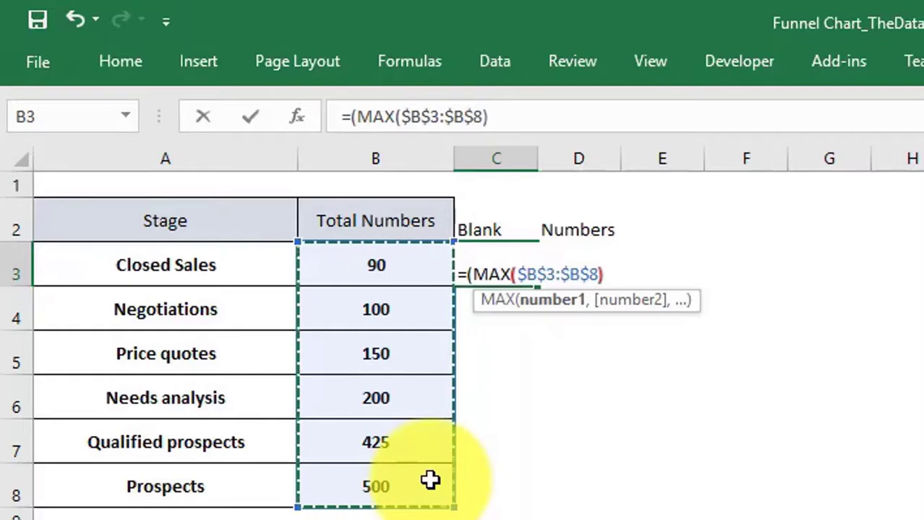
type(")")
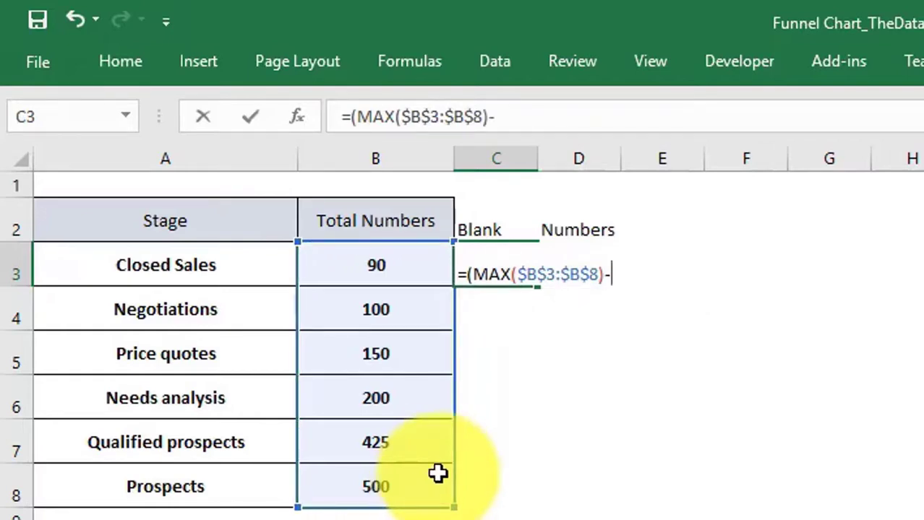
type("-")
left_click(384, 270)
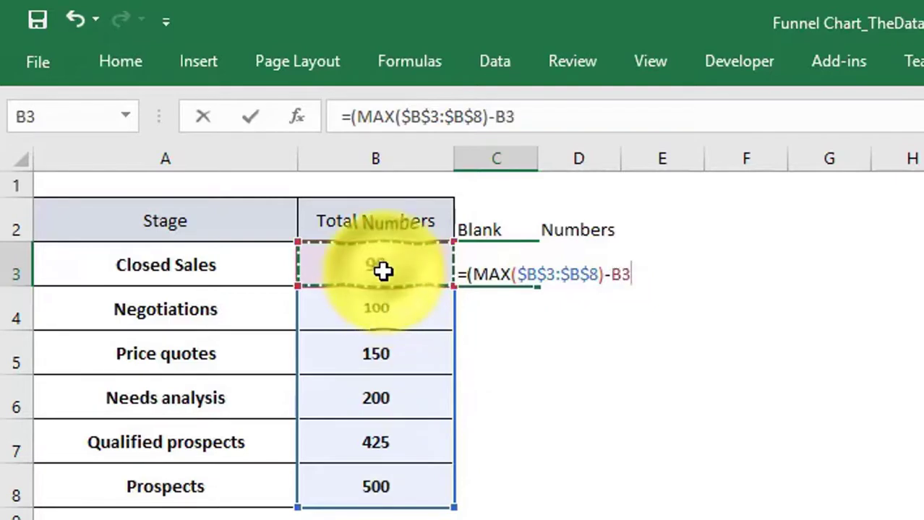
type(")/")
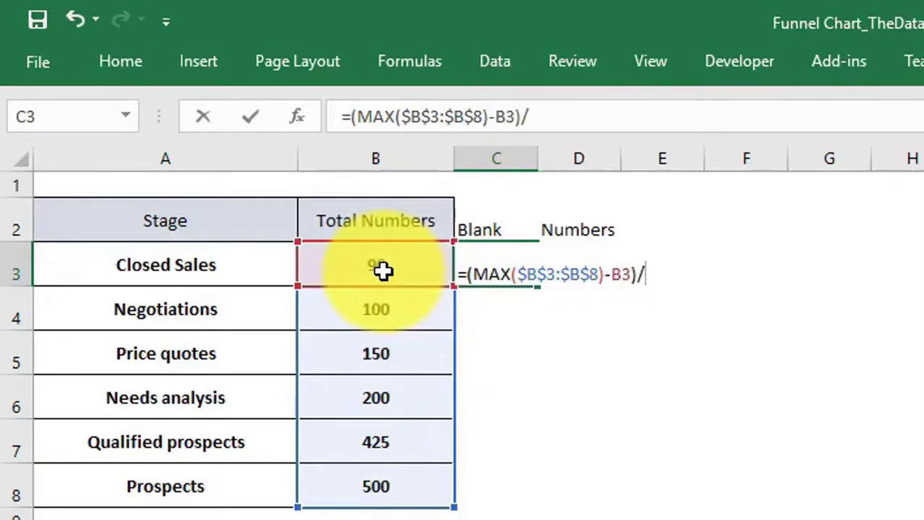
type("2")
key("Return")
Fill the formula down to C8 (205, 200, 175, 150, 37.5, 0), then select the Numbers and totals ranges
key("Up")
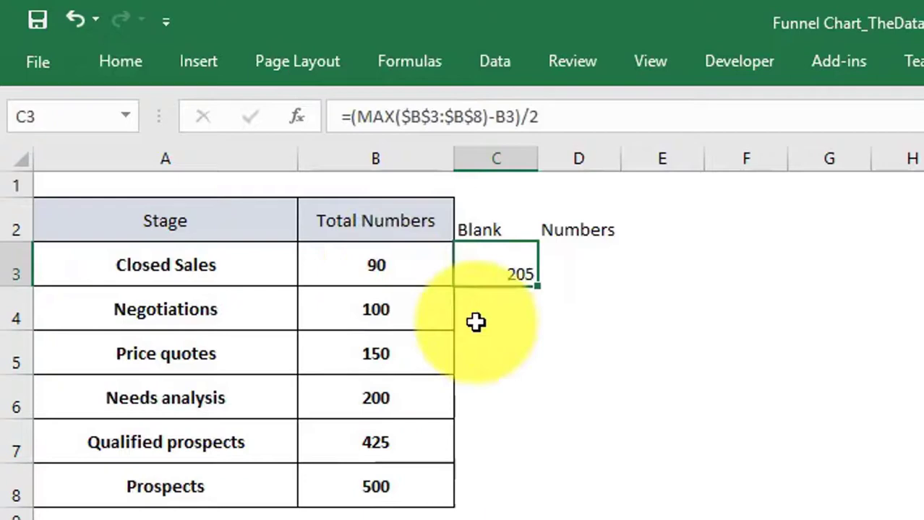
left_click_drag(537, 288, 530, 491)
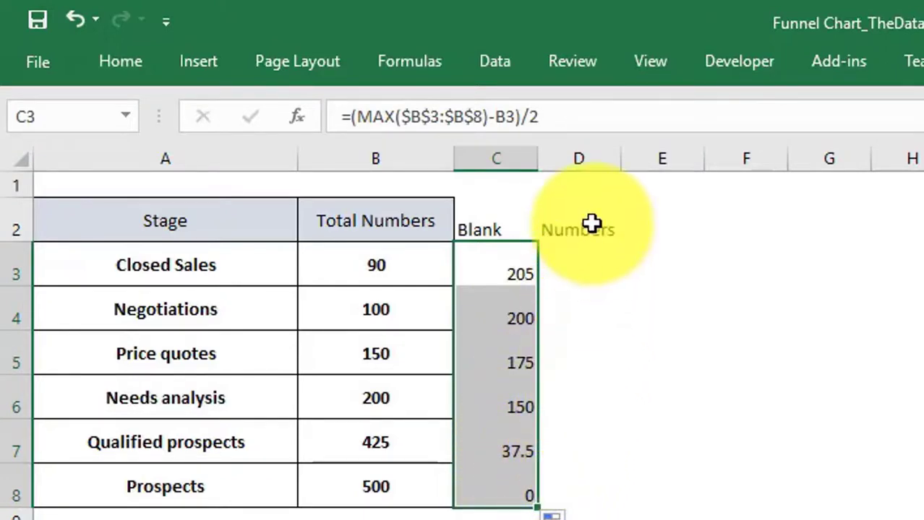
left_click_drag(592, 223, 601, 474)
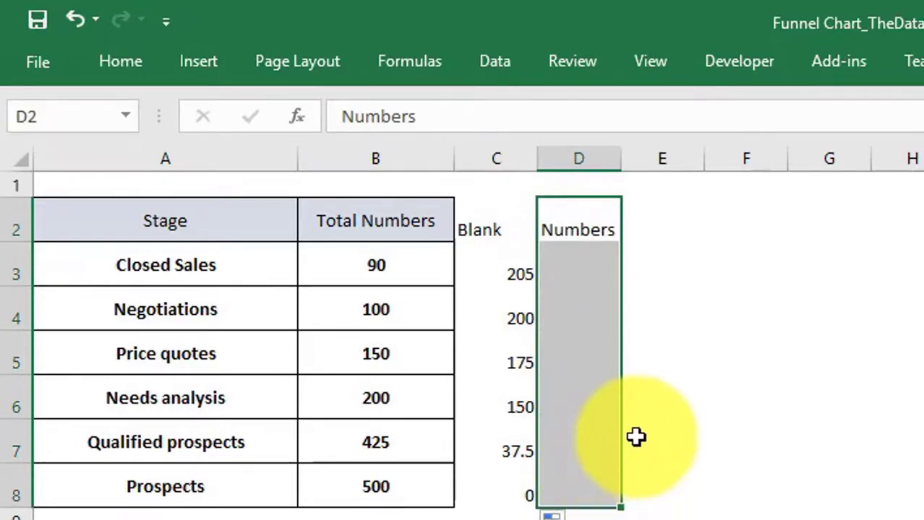
left_click_drag(384, 235, 391, 473)
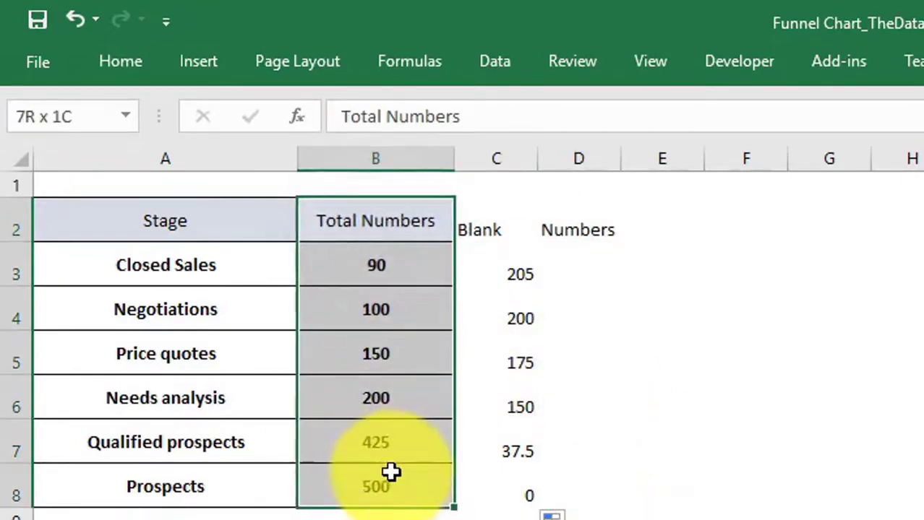
Enter =B3 in D3 and fill it down to D8, giving 90 through 500
left_click(559, 271)
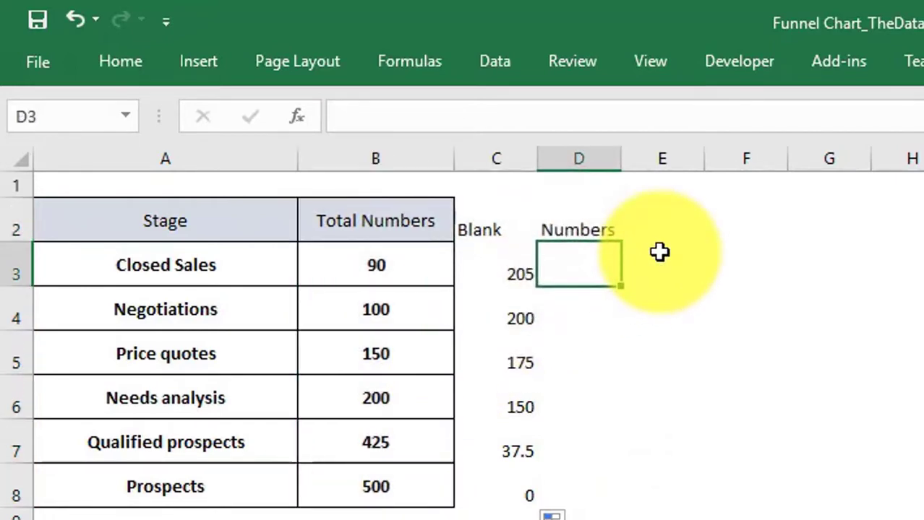
type("=")
key("Left")
key("Left")
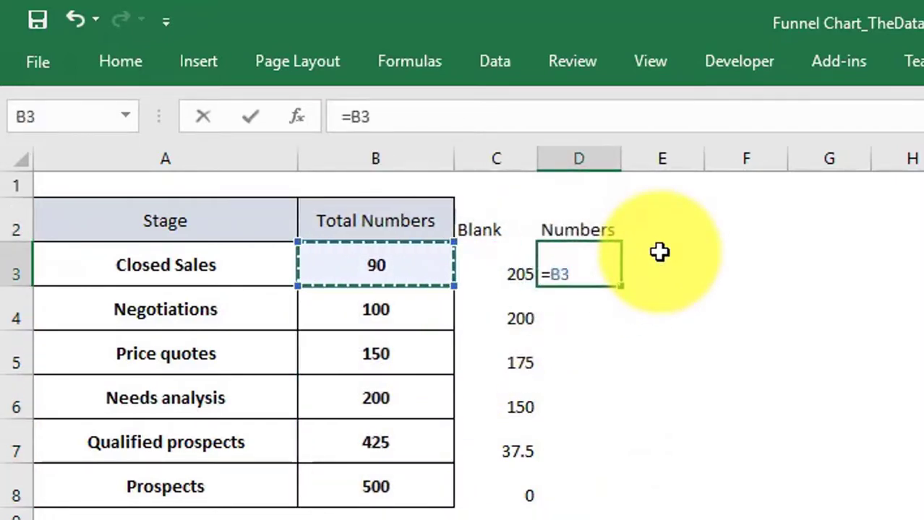
key("Return")
key("Up")
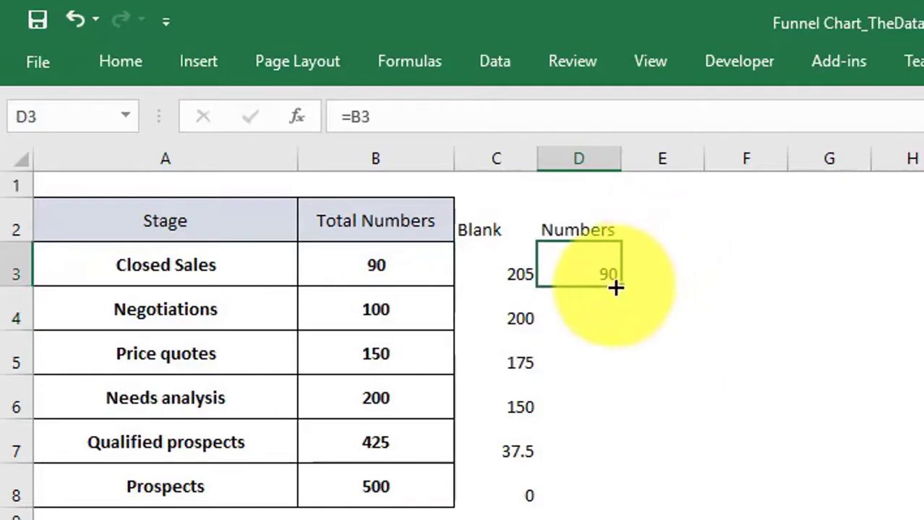
left_click_drag(620, 286, 616, 500)
Select stage names A3:A8 plus Blank C3:C8 and Numbers D3:D8 as chart data
left_click(576, 233)
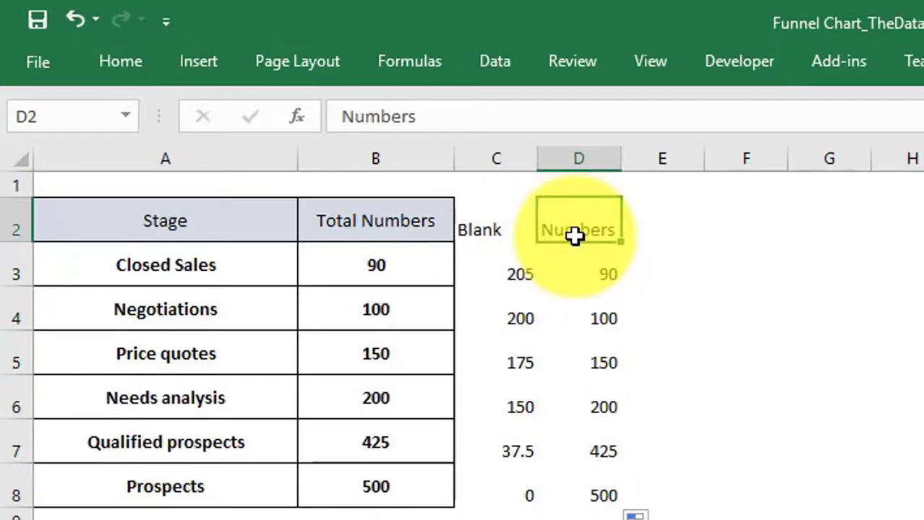
left_click_drag(250, 272, 246, 484)
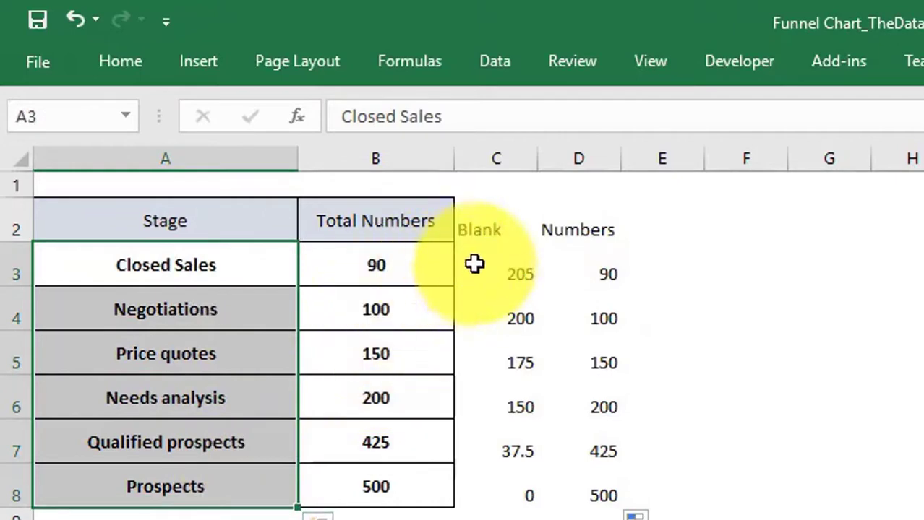
left_click_drag(494, 272, 512, 495)
left_click_drag(604, 258, 591, 490)
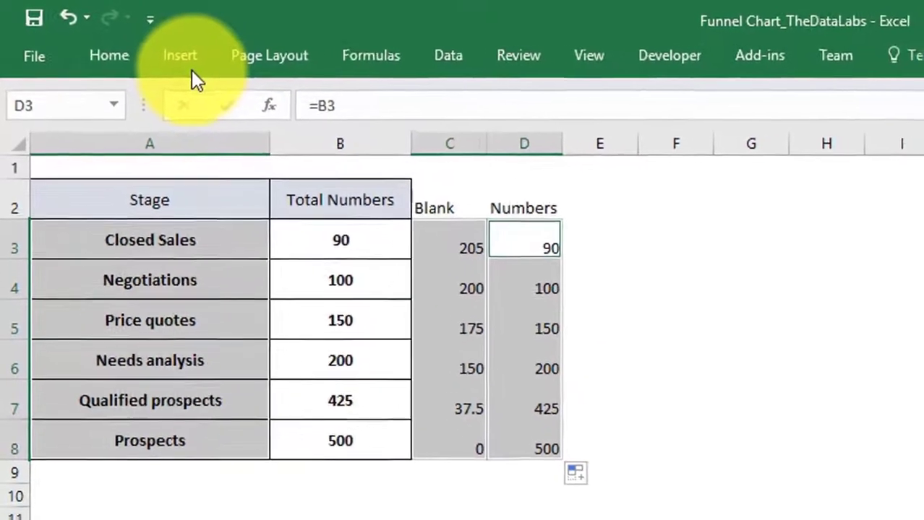
Insert a stacked bar chart of the selected data and move it up beside the table
left_click(174, 52)
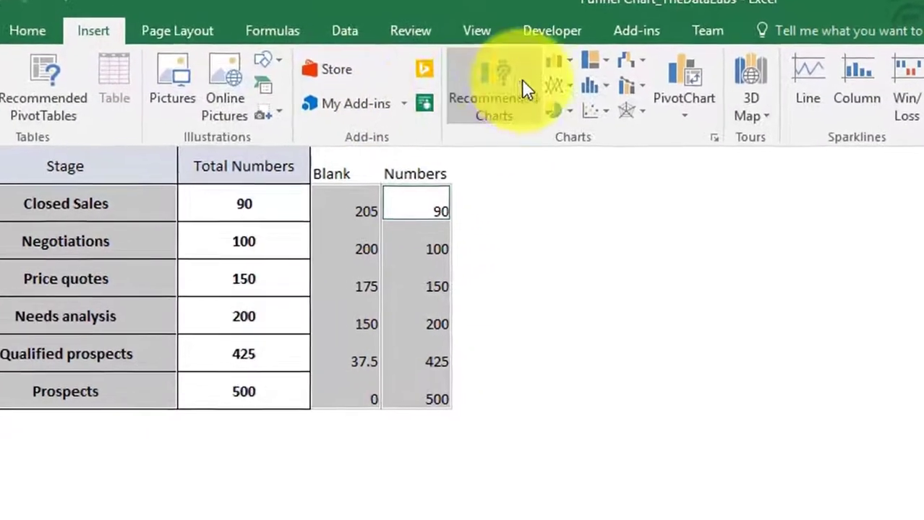
left_click(556, 60)
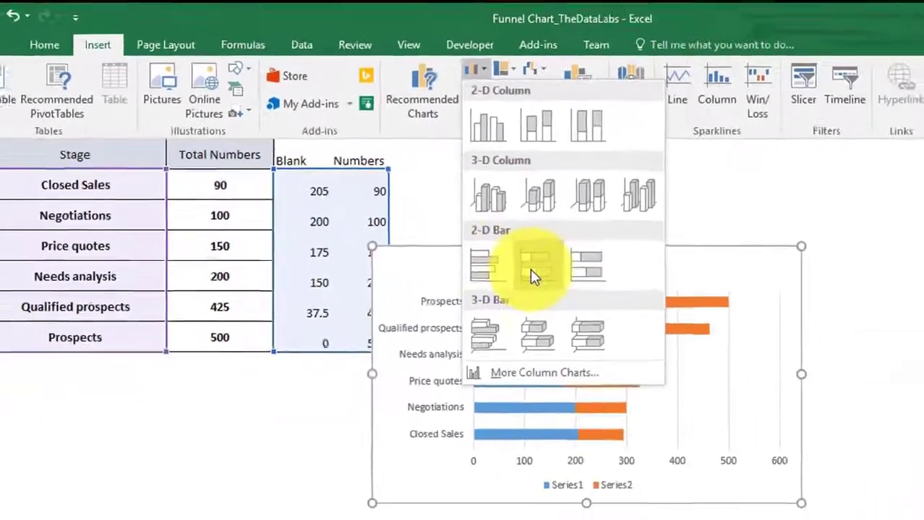
left_click(534, 266)
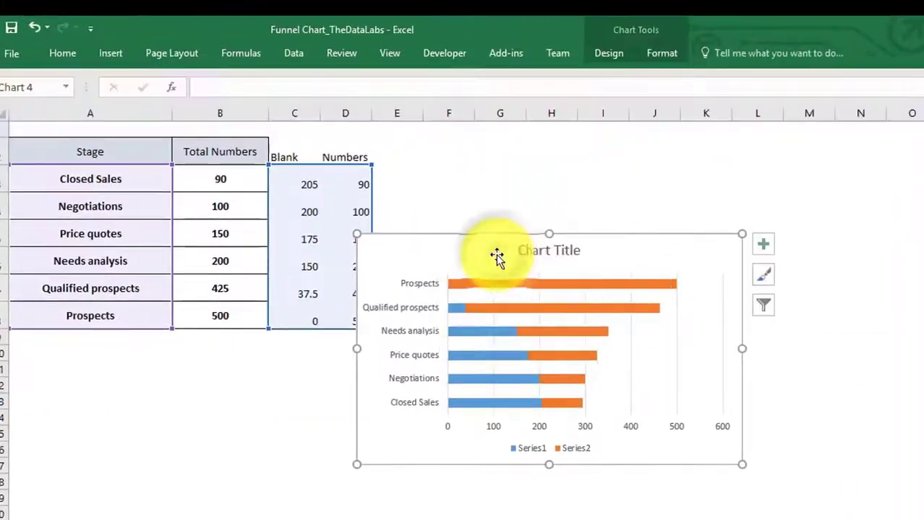
mouse_move(465, 247)
left_mouse_down()
mouse_move(506, 213)
mouse_move(505, 173)
left_mouse_up()
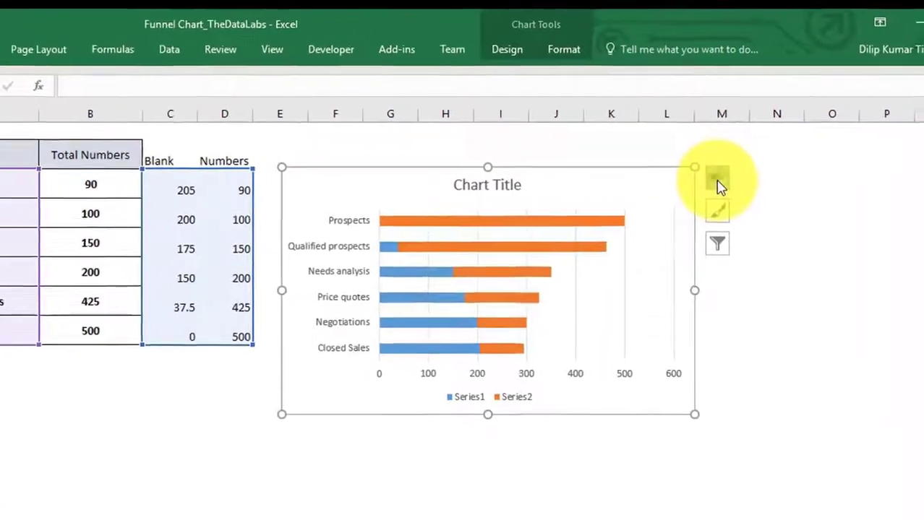
Hide the chart's primary horizontal axis, gridlines and Series1/Series2 legend
left_click(717, 181)
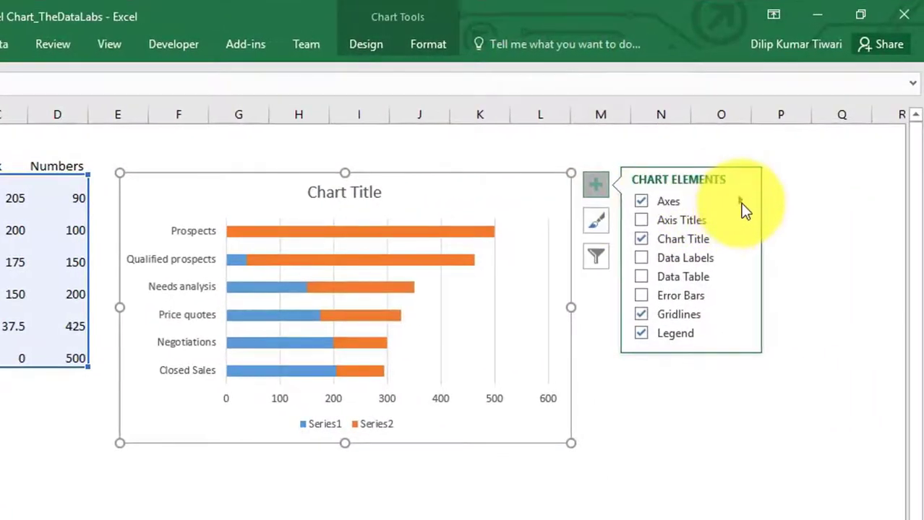
mouse_move(740, 204)
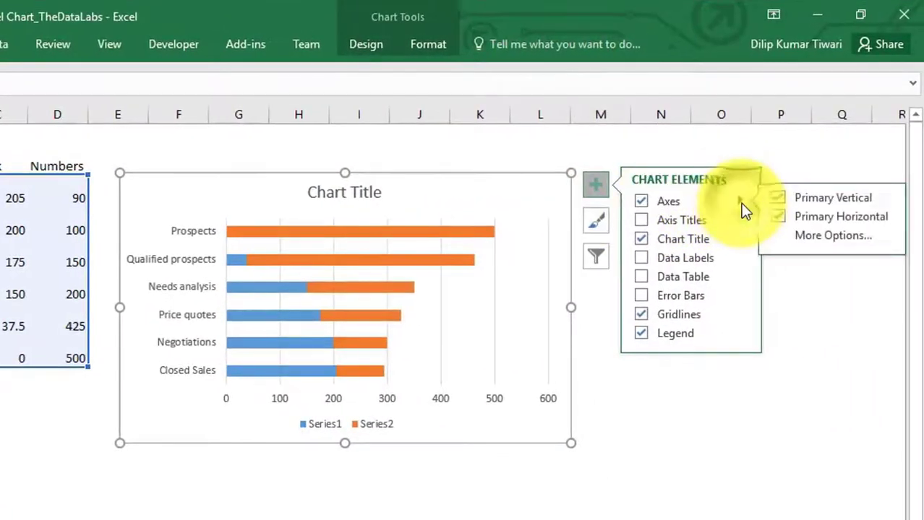
left_click(773, 216)
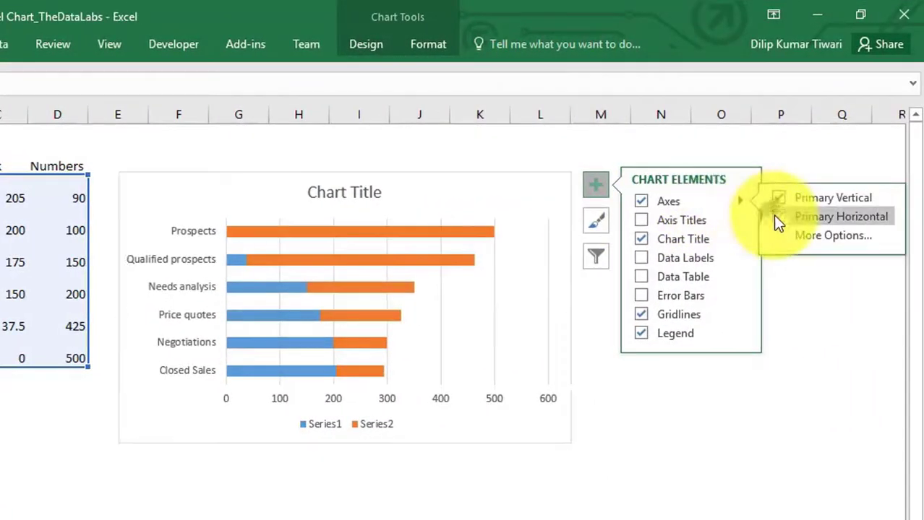
left_click(642, 316)
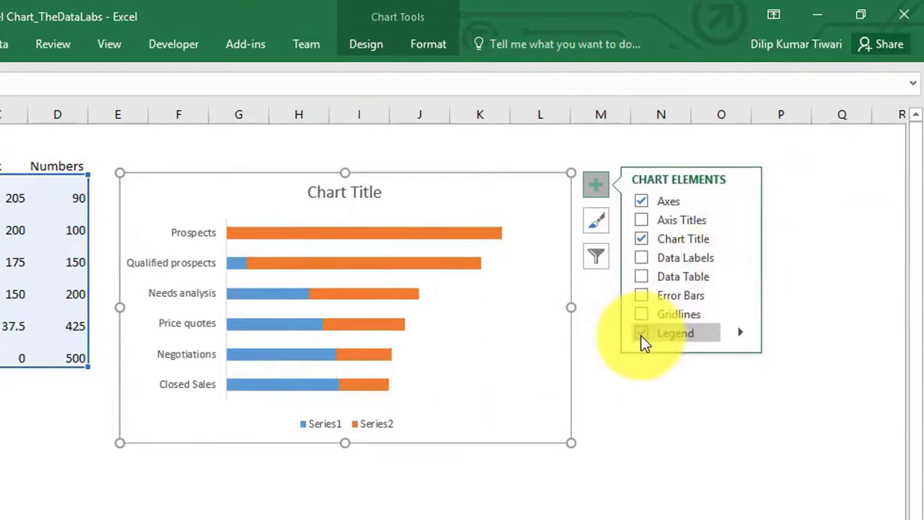
left_click(640, 334)
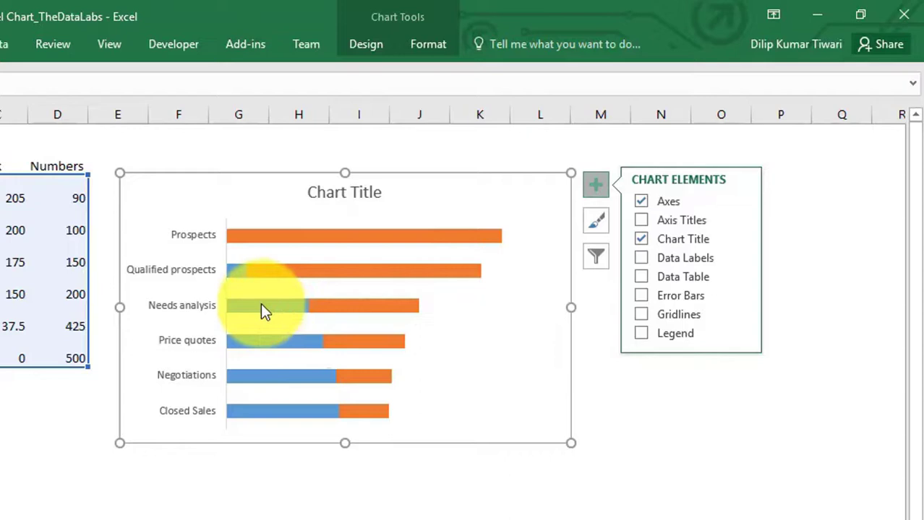
Give the blue Blank series No fill and No line border
left_click(263, 310)
double_click(262, 308)
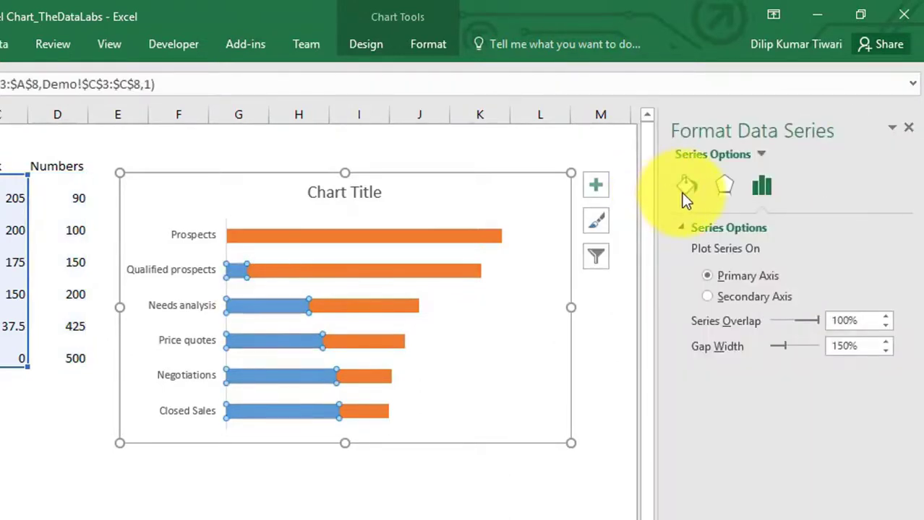
left_click(687, 191)
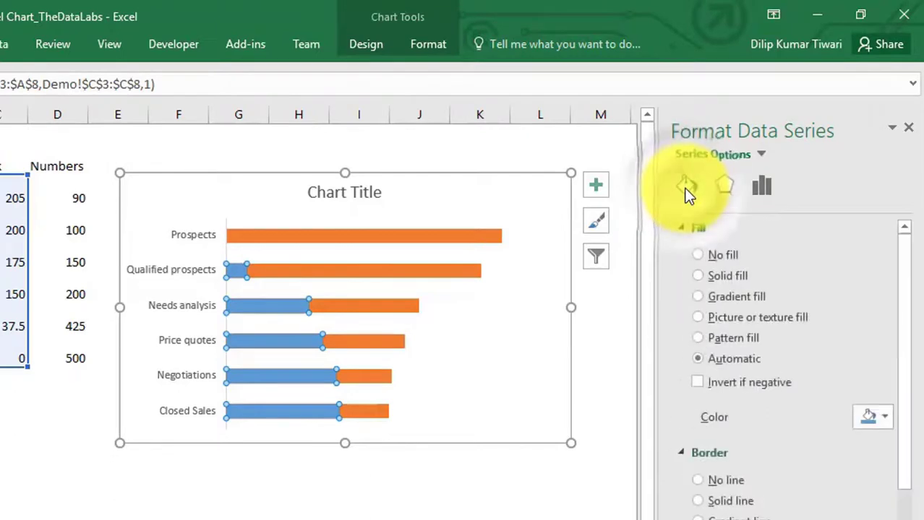
left_click(696, 255)
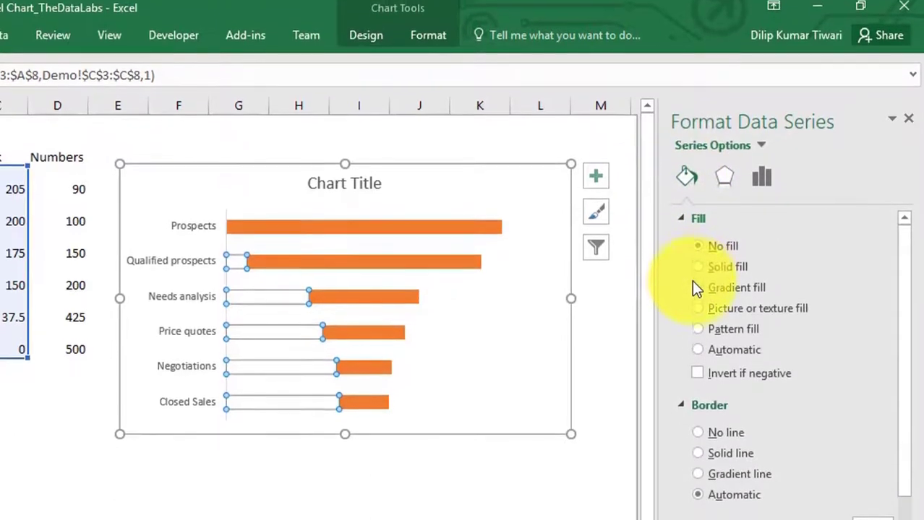
left_click(699, 384)
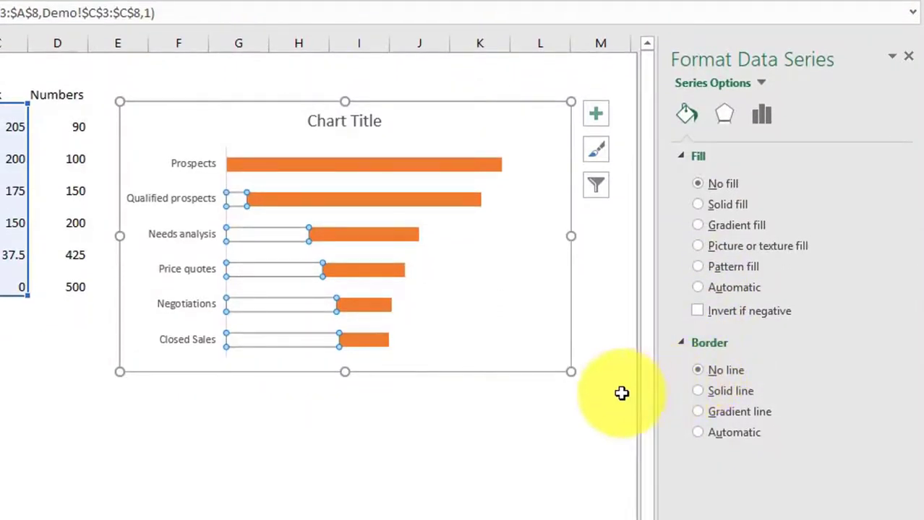
Select the Numbers bars, review their fill colour options, then show their Series Options settings
left_click(397, 421)
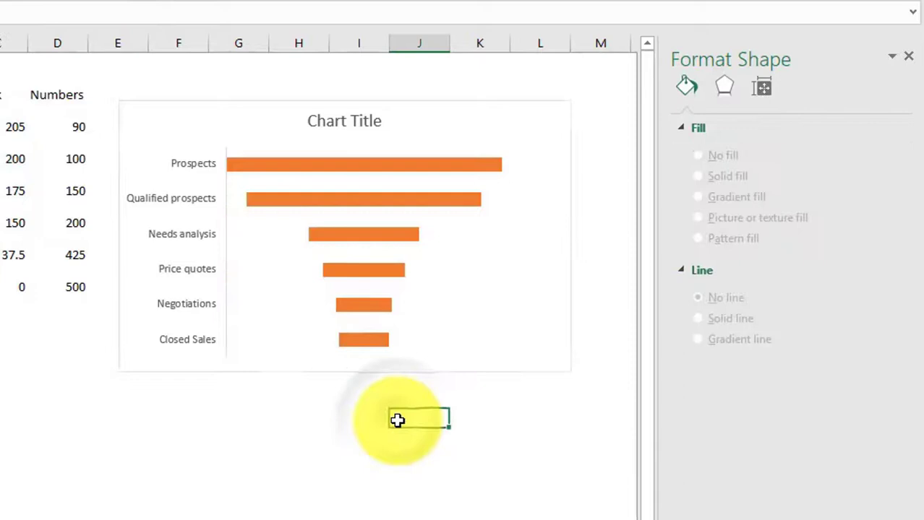
left_click(385, 164)
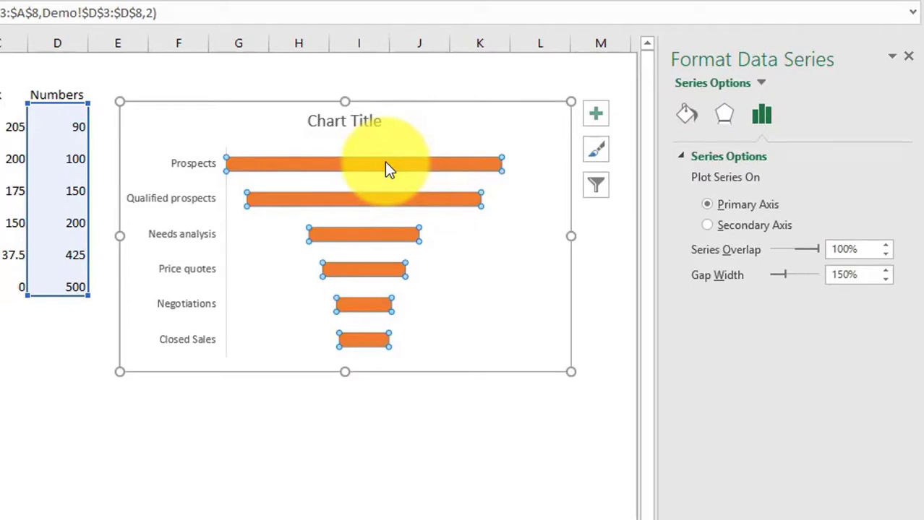
left_click(687, 116)
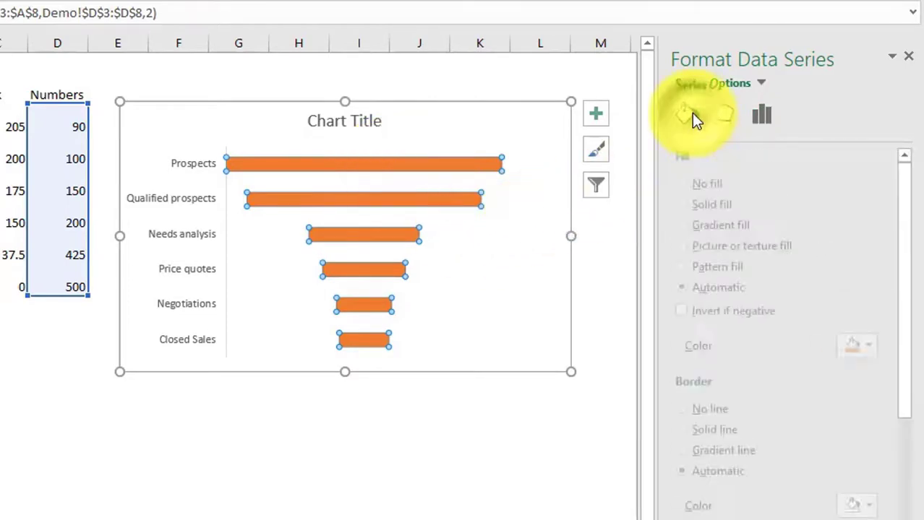
left_click(884, 348)
left_click(902, 396)
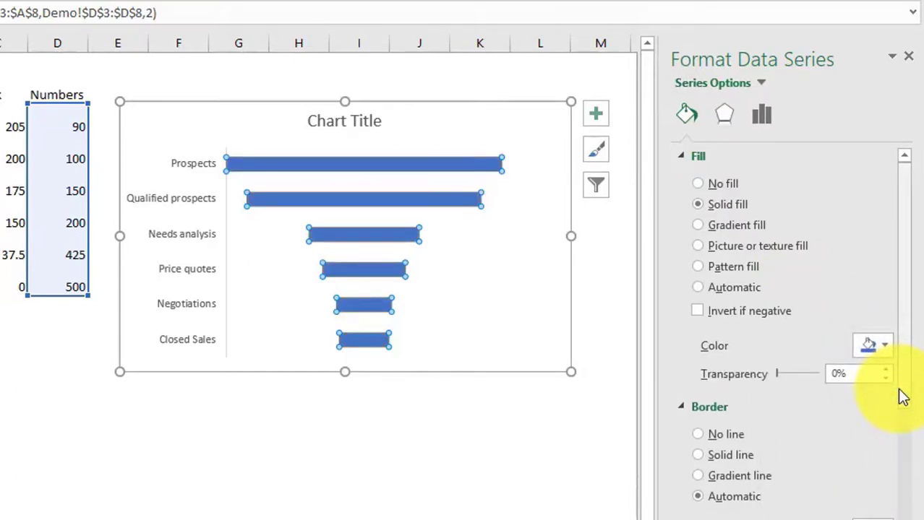
left_click(770, 112)
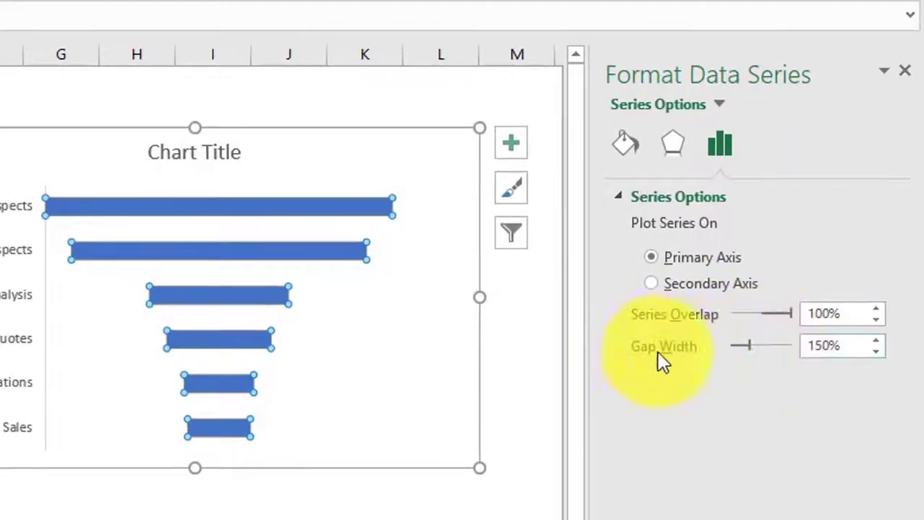
Change the Numbers series gap width from 150% to 11%
left_click_drag(851, 353, 790, 346)
type("11")
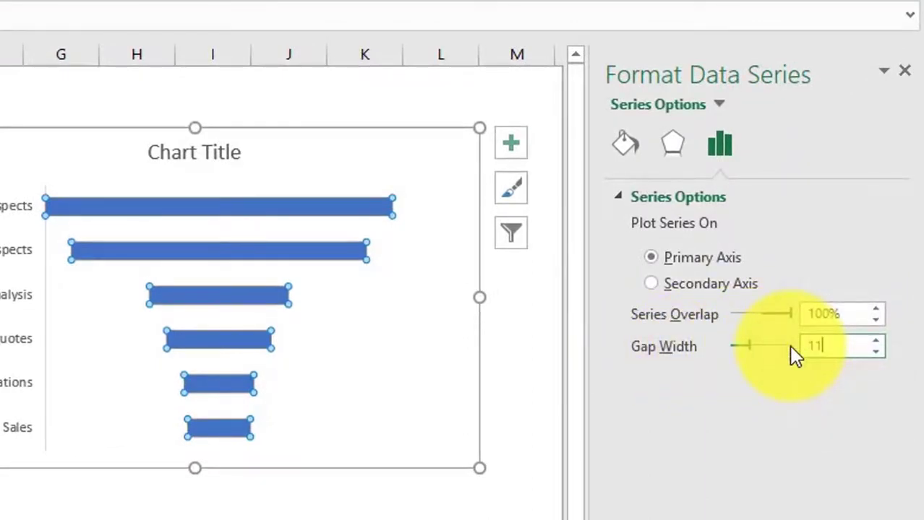
key("Return")
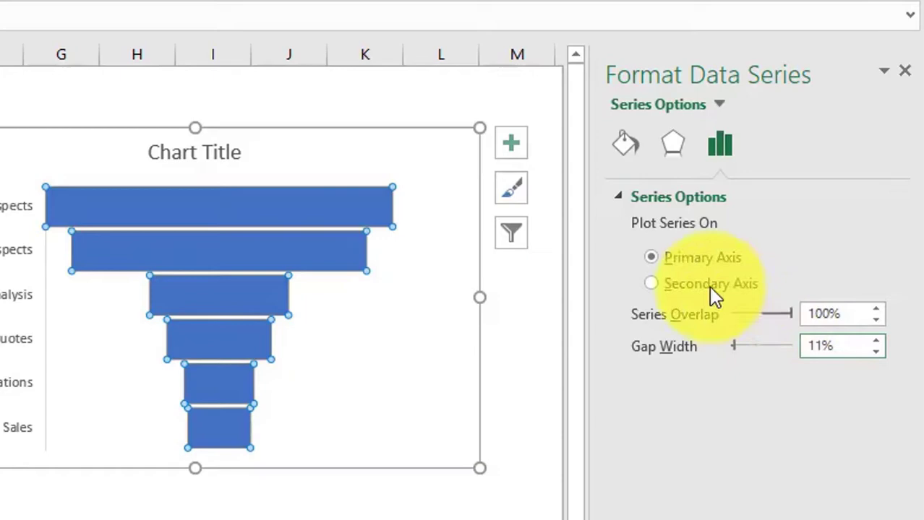
Replace the chart title text with 'Sales Pipeline' and drag the title into position
left_click(310, 162)
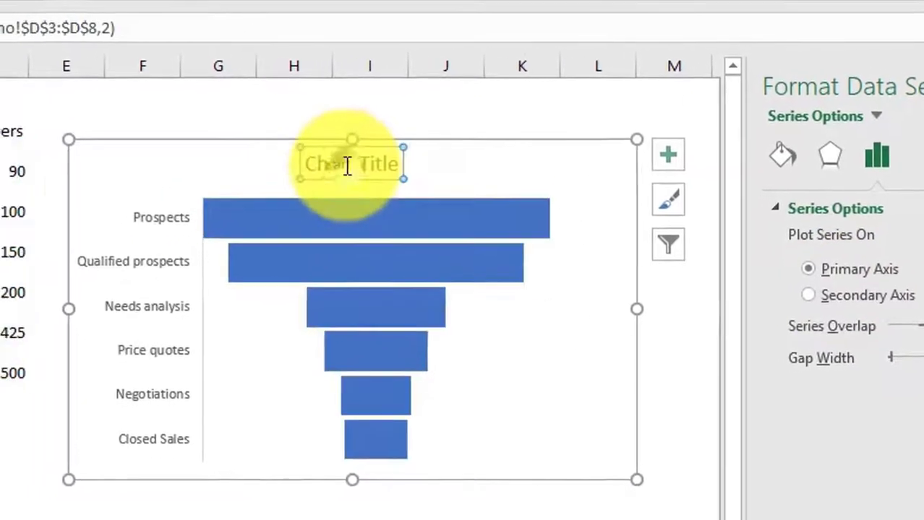
double_click(306, 163)
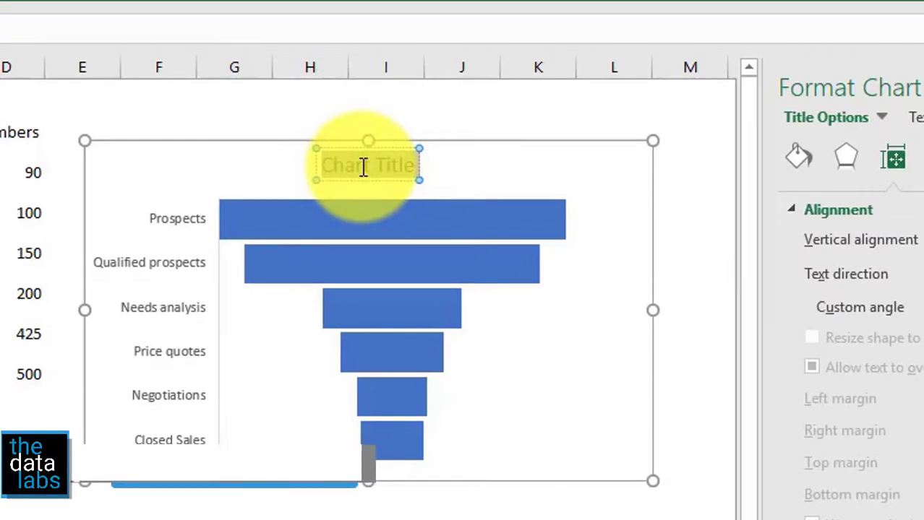
type("Sales Pipeline")
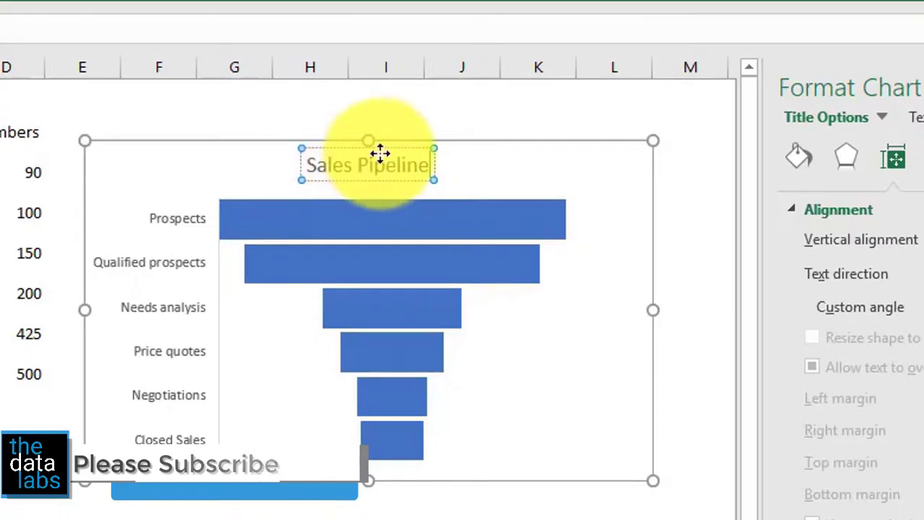
left_click_drag(385, 146, 400, 150)
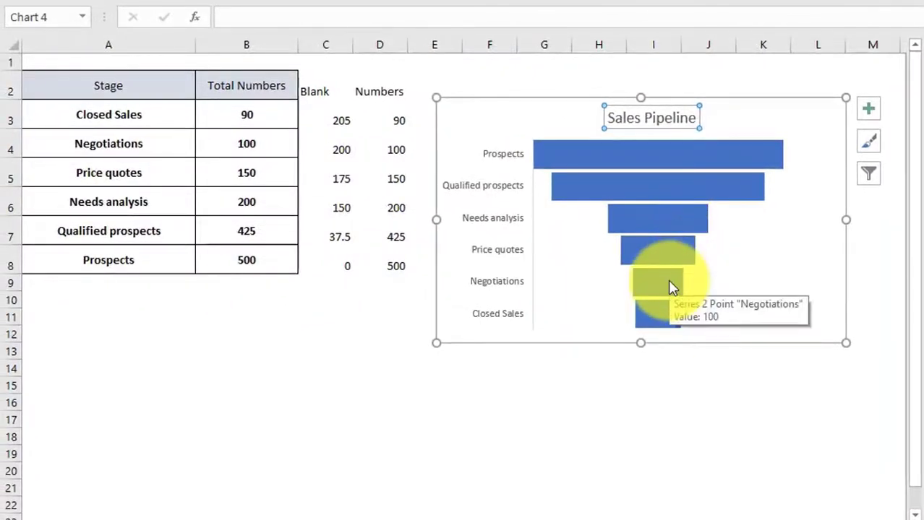
Draw a wide rounded rectangle below the stage table and fully round its ends into a pill
left_click(240, 352)
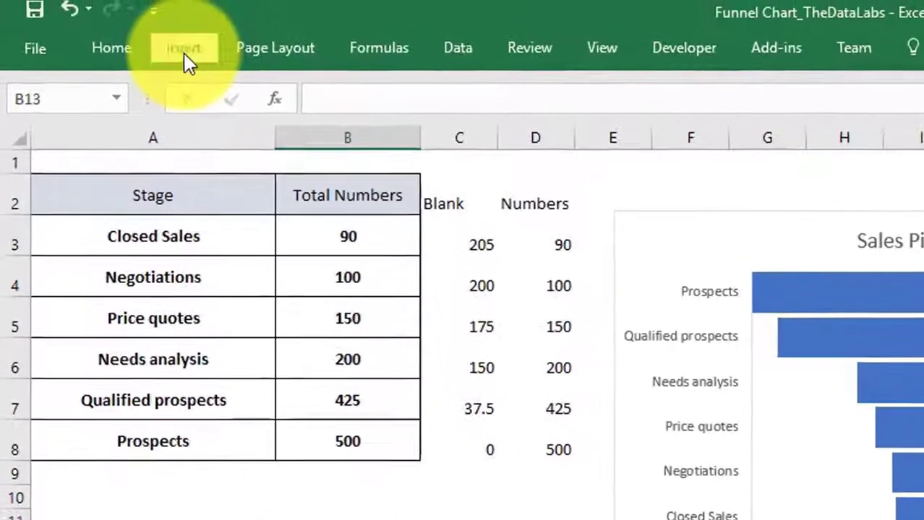
left_click(186, 58)
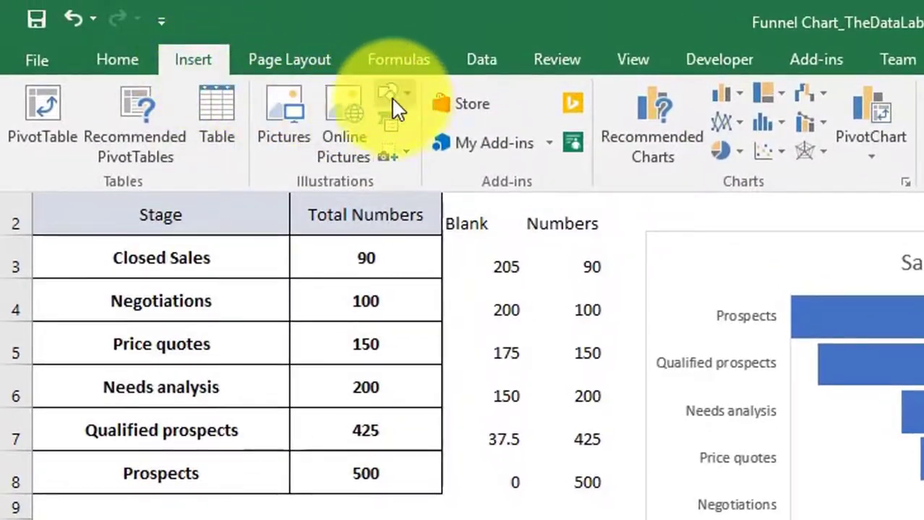
left_click(398, 107)
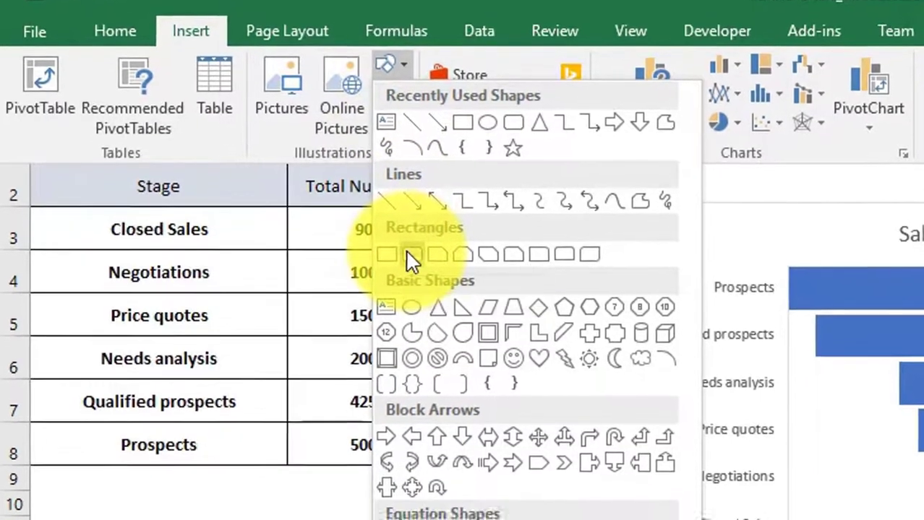
left_click(410, 280)
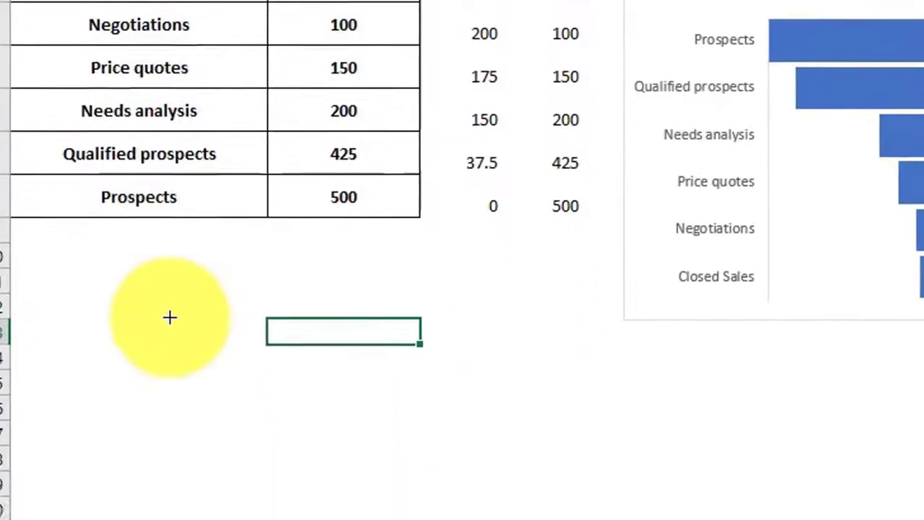
left_click_drag(139, 411, 191, 465)
left_click_drag(177, 311, 558, 317)
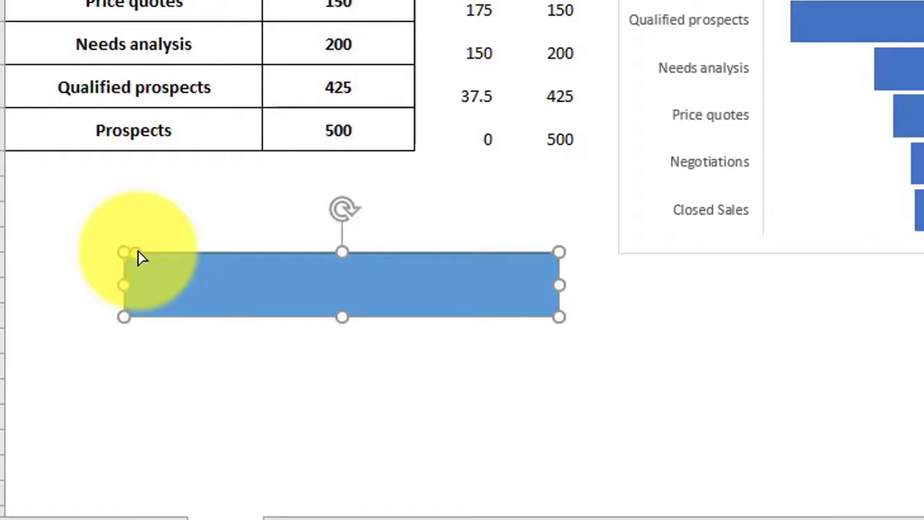
left_click_drag(141, 262, 179, 290)
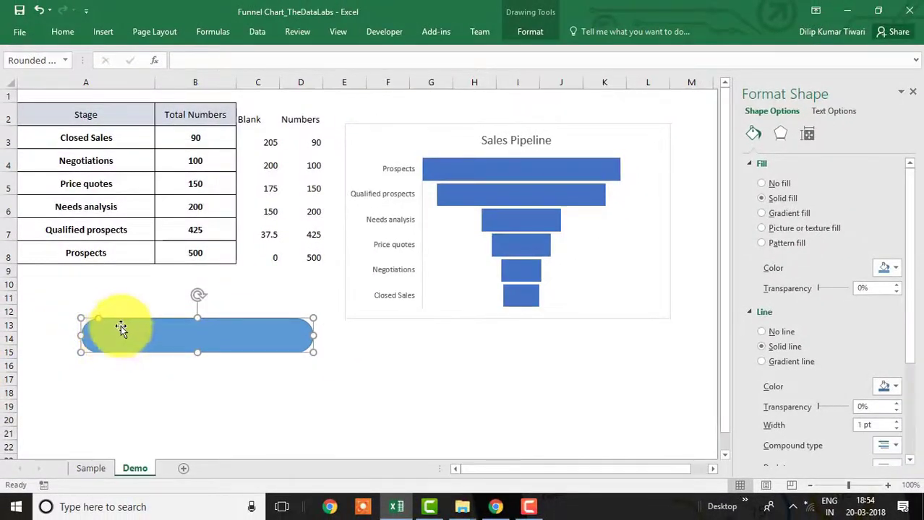
Copy the pill shape and paste it onto the funnel's bar series so each bar becomes a capsule
right_click(170, 331)
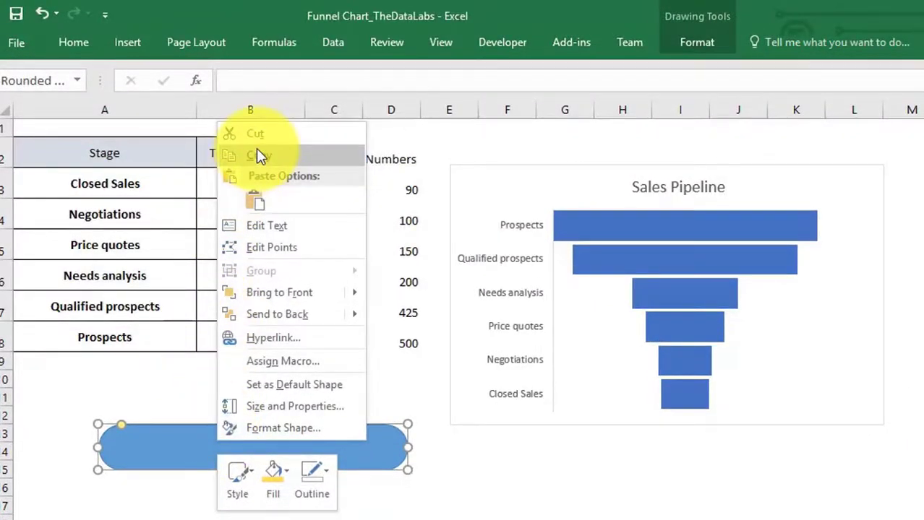
left_click(257, 154)
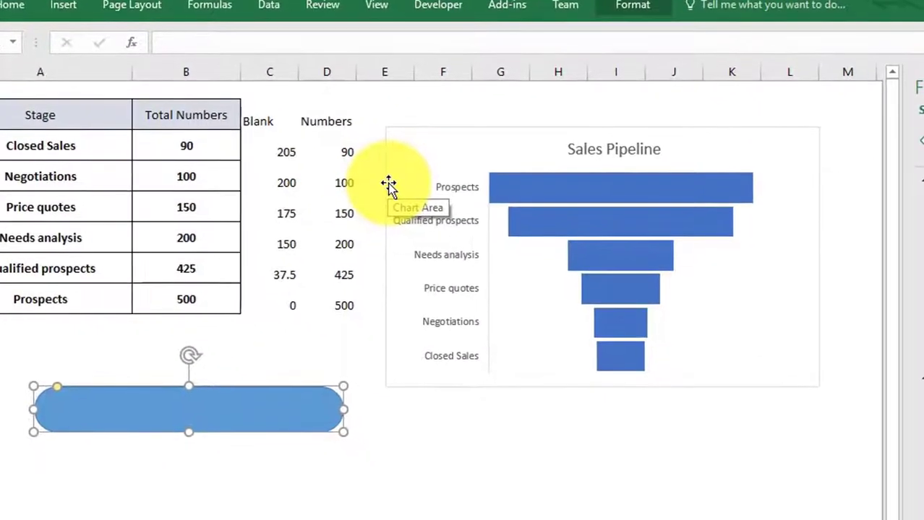
left_click(532, 199)
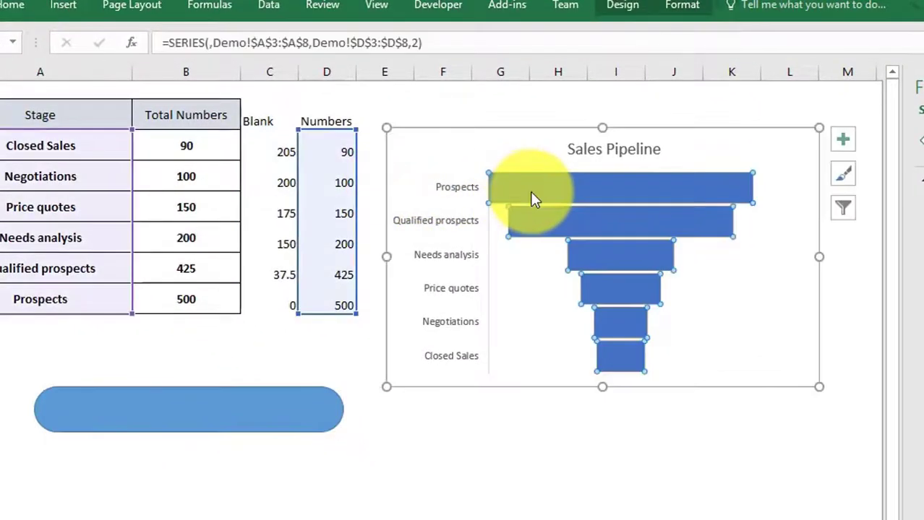
key("ctrl+v")
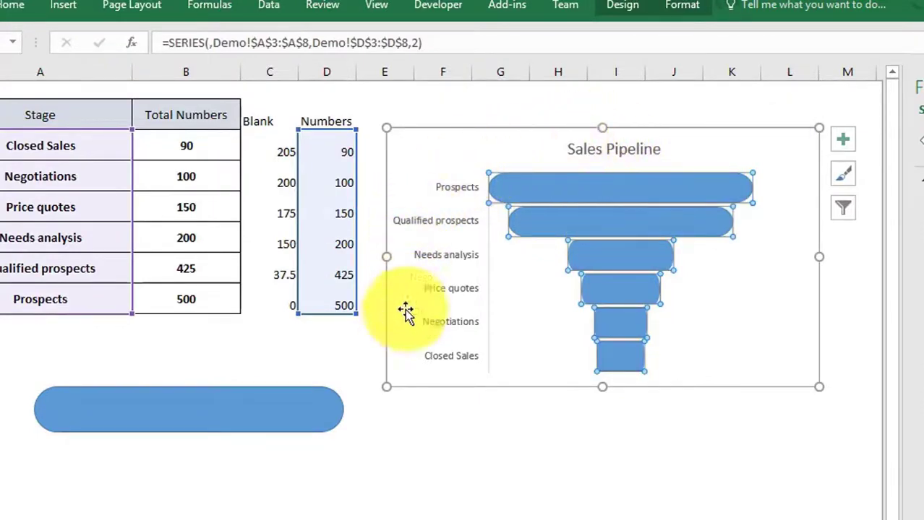
left_click(489, 408)
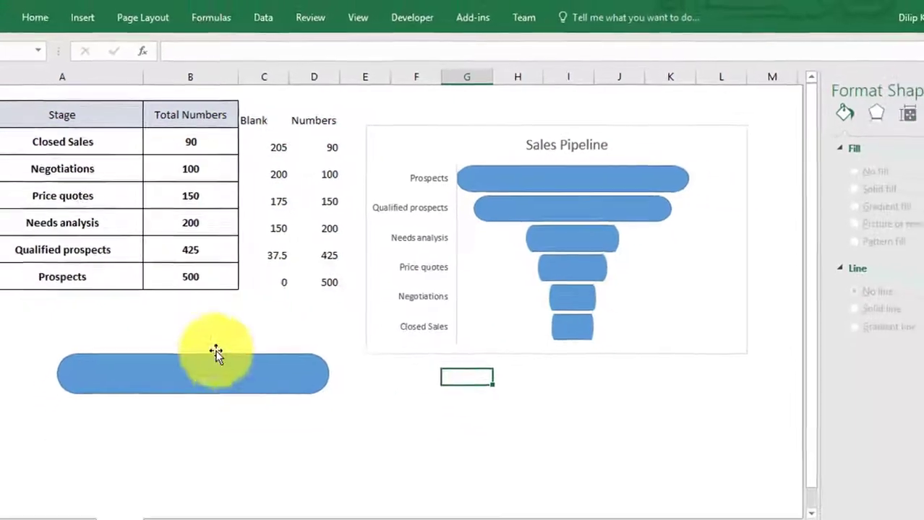
Cut the leftover pill shape off the sheet and close the Format Chart Area pane
left_click(216, 354)
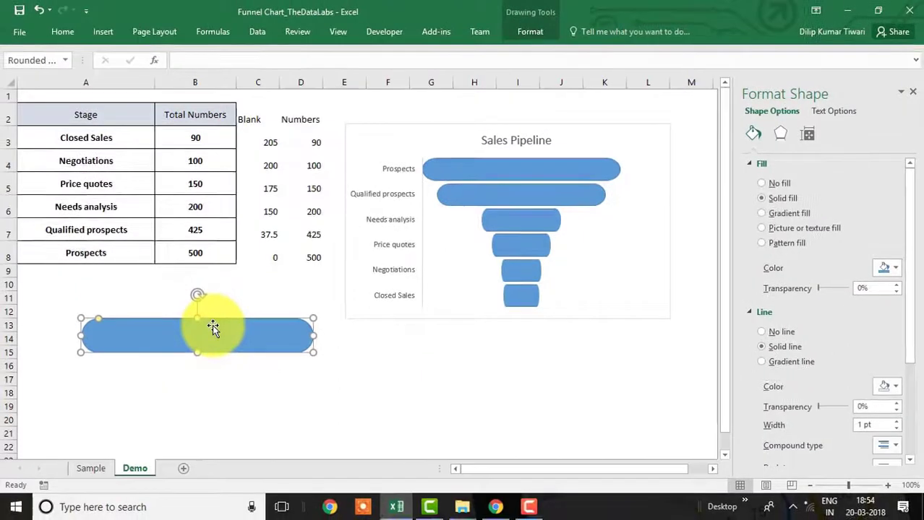
key("ctrl+x")
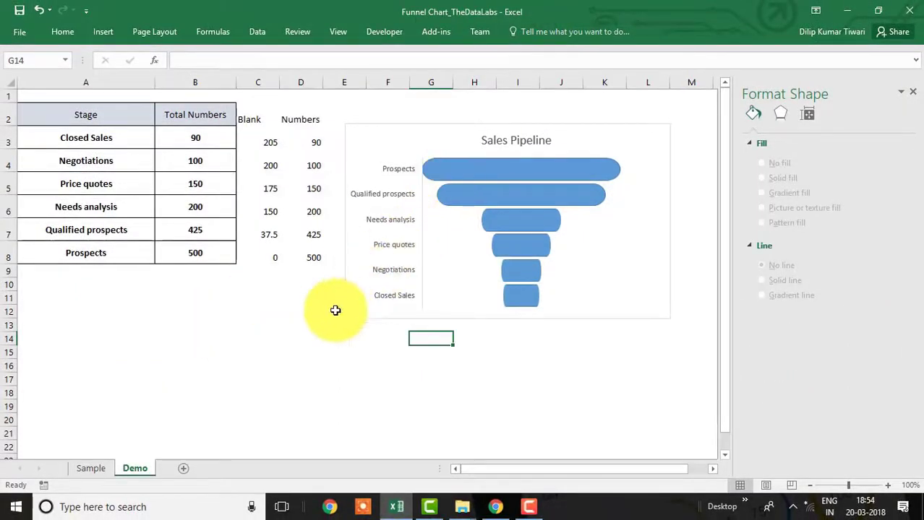
left_click(350, 295)
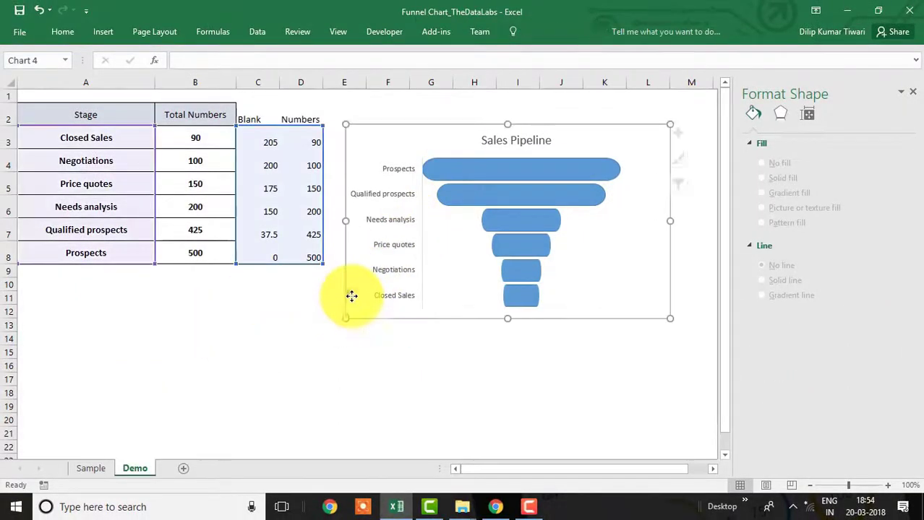
left_click(912, 94)
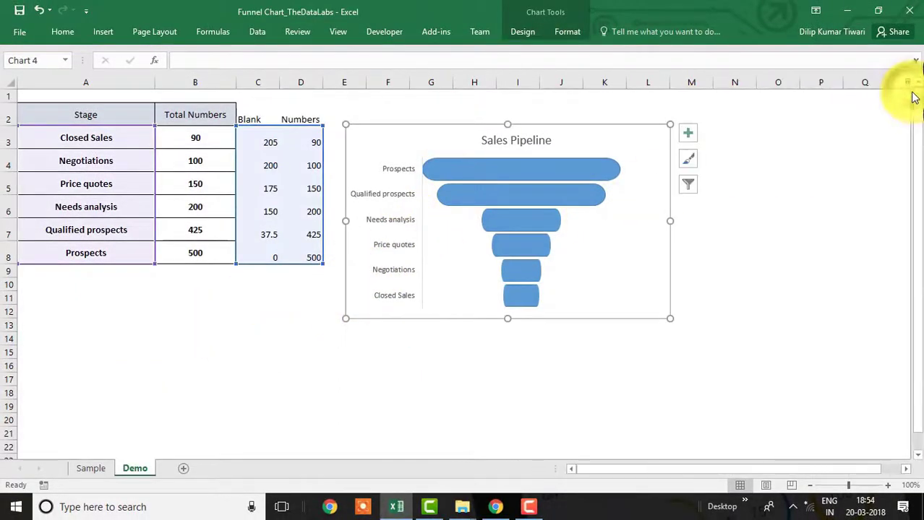
left_click(410, 113)
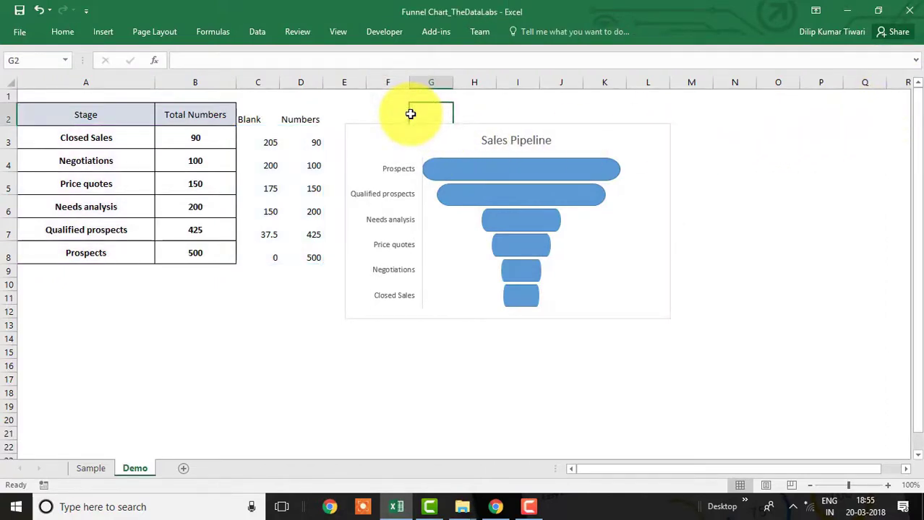